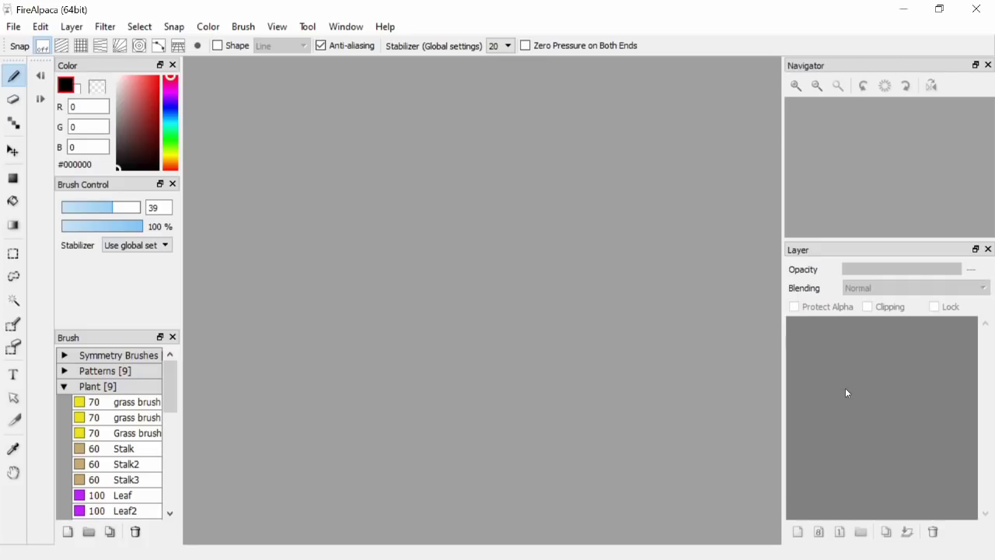
Create a new 1920 x 1080 pixel image at 350 dpi with a transparent background
click(13, 26)
click(35, 42)
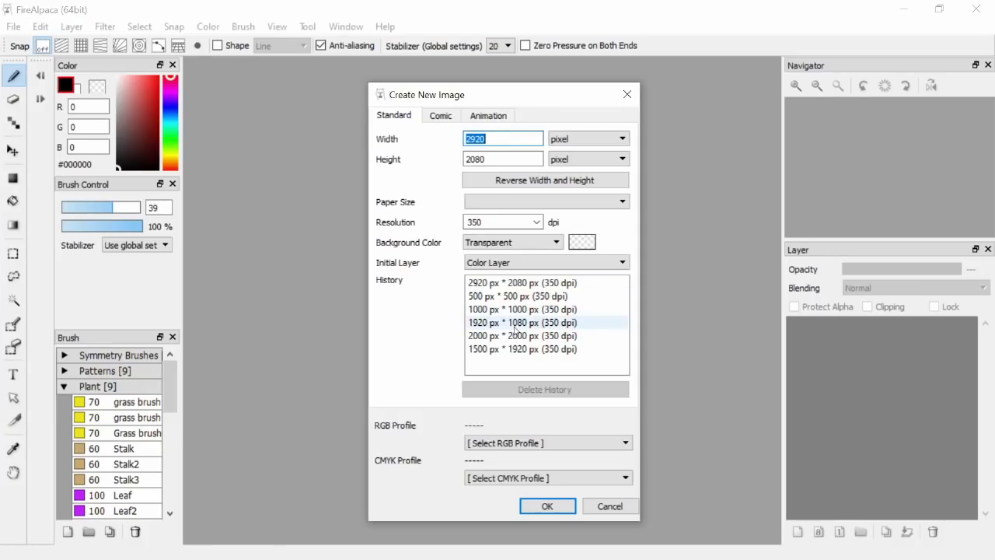
click(514, 328)
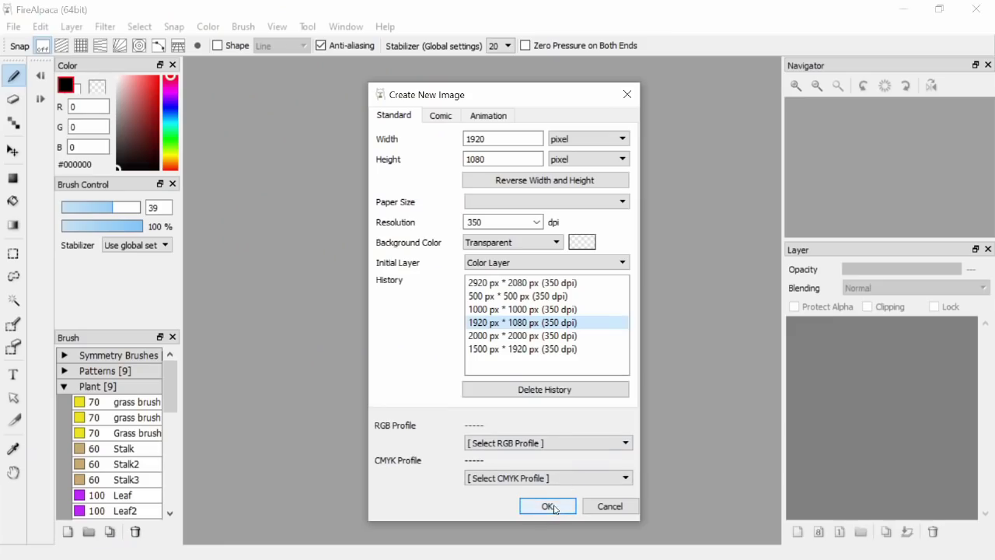
click(554, 510)
mouse_move(437, 267)
mouse_down()
mouse_move(422, 422)
mouse_move(470, 436)
mouse_move(542, 221)
mouse_up()
key(ctrl+z)
scroll(116, 435, down, 10)
scroll(117, 435, up, 10)
Set the brush colour to black and the brush size to 45, trying strokes on the canvas
drag(127, 139, 116, 165)
drag(113, 207, 118, 213)
mouse_move(288, 296)
mouse_down()
mouse_move(405, 315)
mouse_move(688, 400)
mouse_move(692, 432)
mouse_up()
key(ctrl+z)
drag(395, 294, 523, 299)
click(427, 259)
click(486, 259)
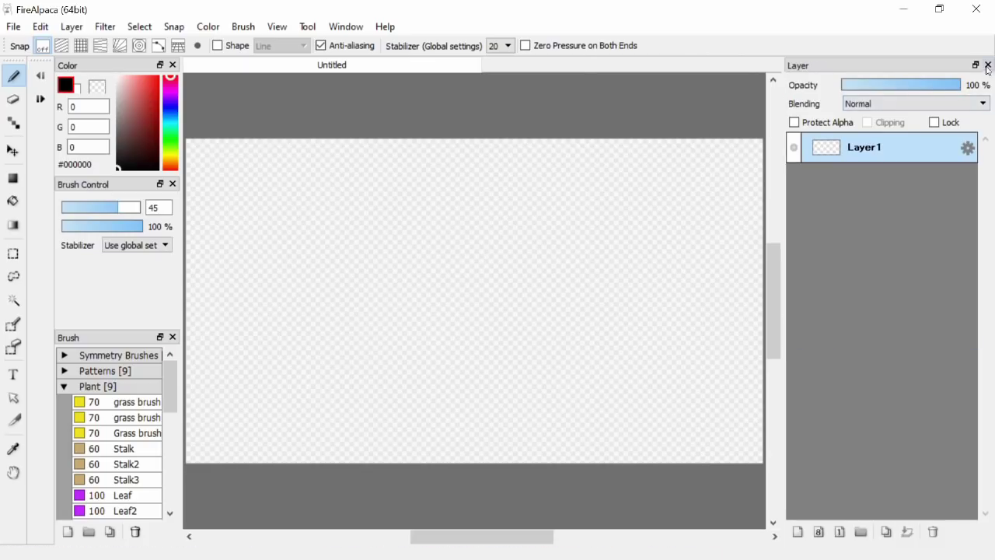
Hide the Layer panel and try a stroke on the canvas, undoing it
click(988, 65)
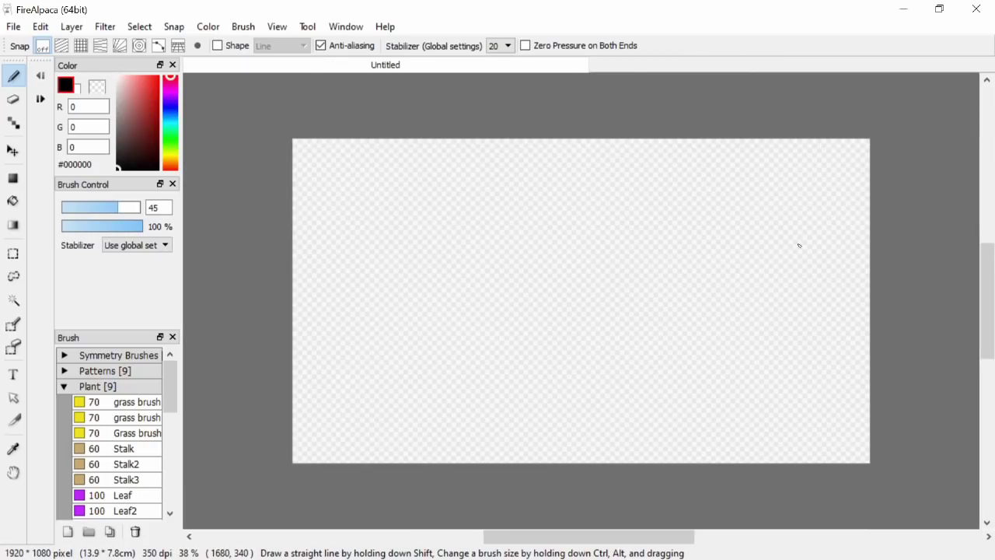
mouse_move(484, 317)
mouse_down()
mouse_move(590, 299)
mouse_move(744, 327)
mouse_up()
key(ctrl+z)
Show the Layer and Navigator panels, and undo a trial stroke on the canvas
click(346, 26)
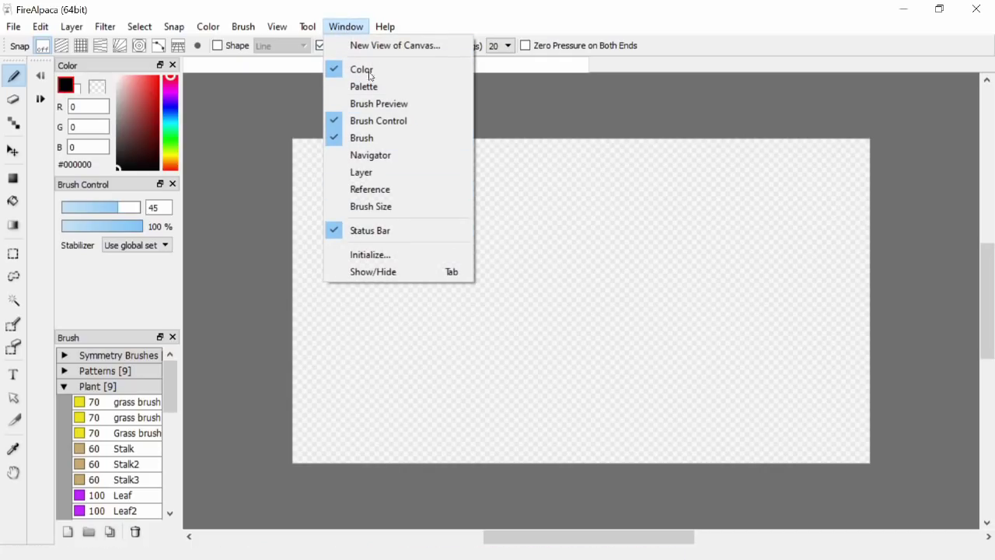
click(371, 177)
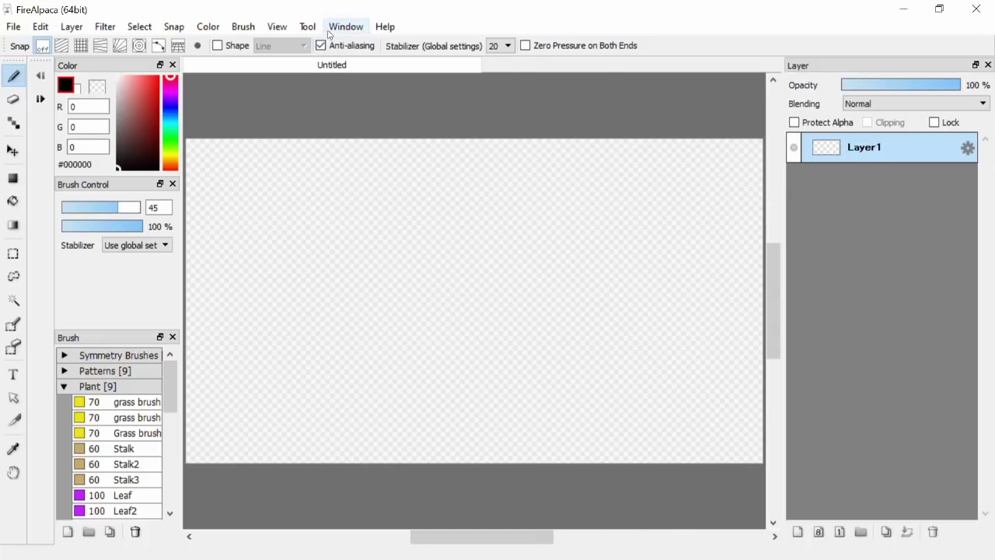
click(346, 27)
click(370, 154)
drag(379, 273, 391, 423)
key(ctrl+z)
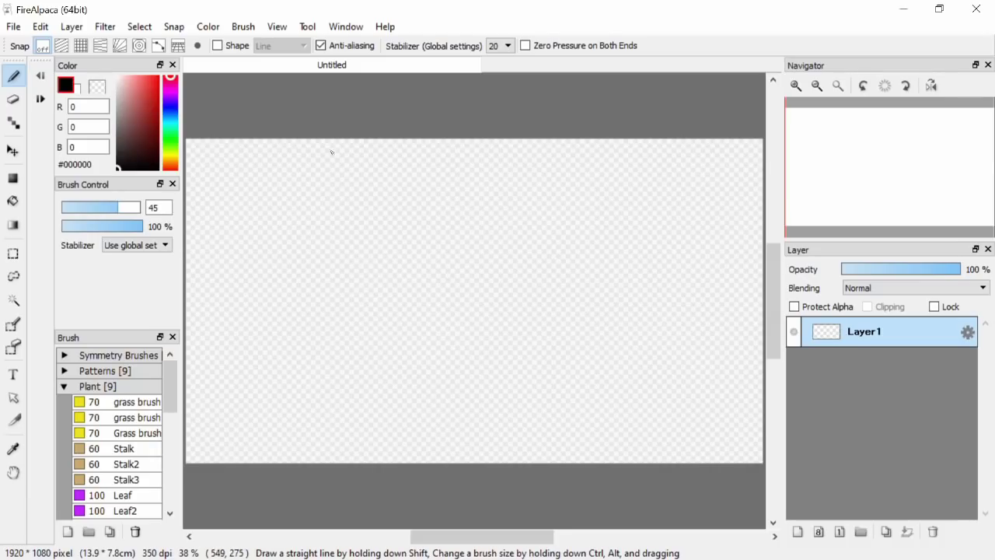
Turn on Onion Skin Mode and draw a circle near the centre of the canvas on Layer1
click(285, 28)
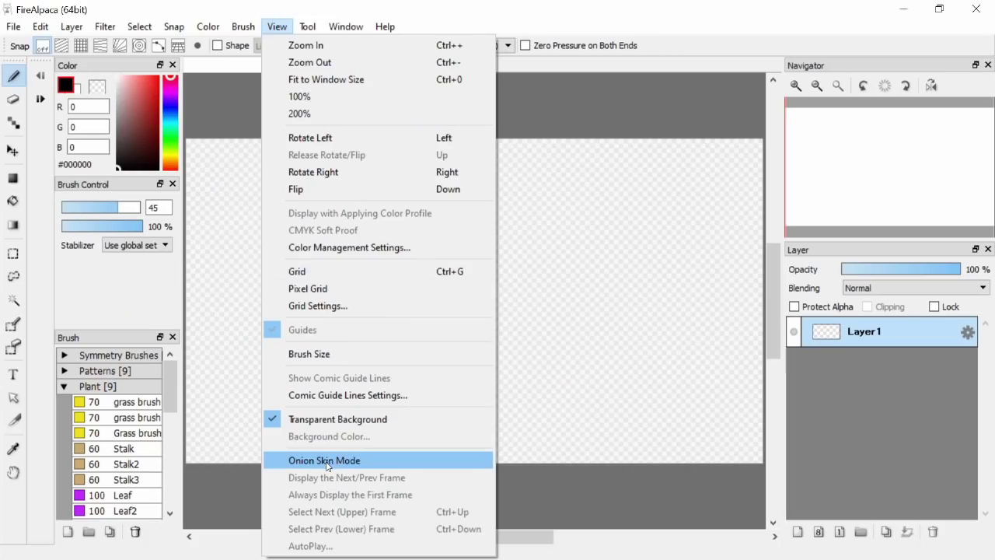
click(381, 388)
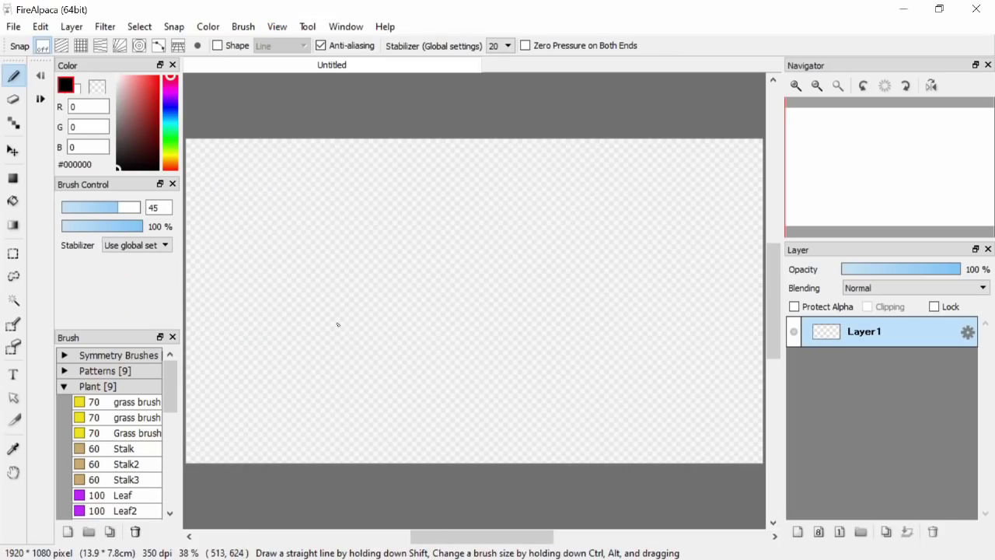
mouse_move(467, 253)
mouse_down()
mouse_move(465, 346)
mouse_move(455, 249)
mouse_move(436, 347)
mouse_move(486, 261)
mouse_move(424, 342)
mouse_up()
Add a second layer and switch between both layers to compare the onion skin display
click(798, 532)
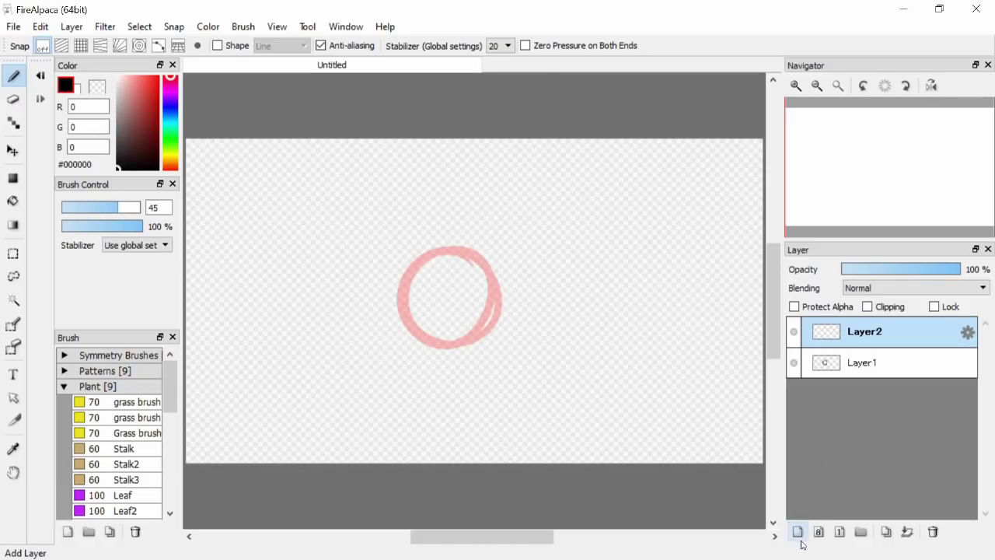
click(864, 362)
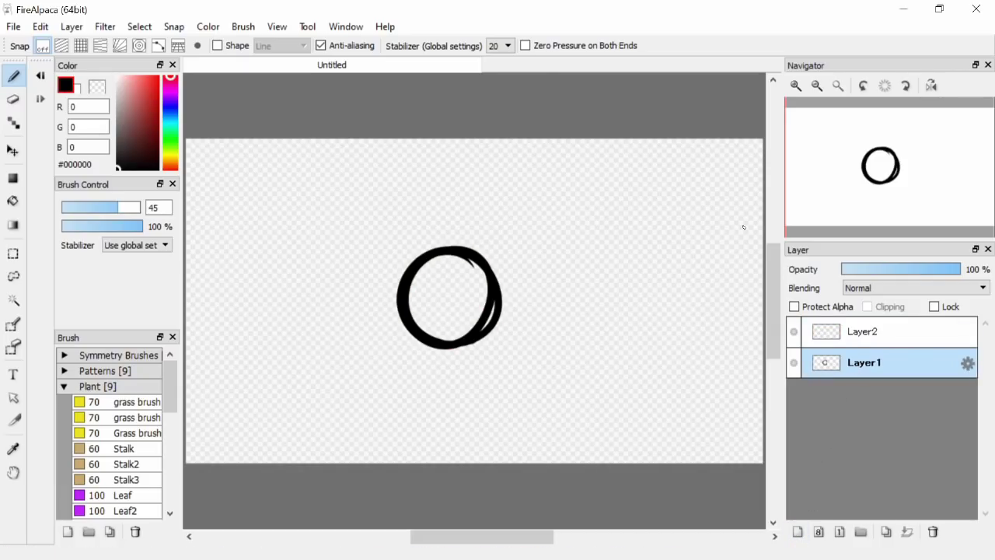
click(887, 331)
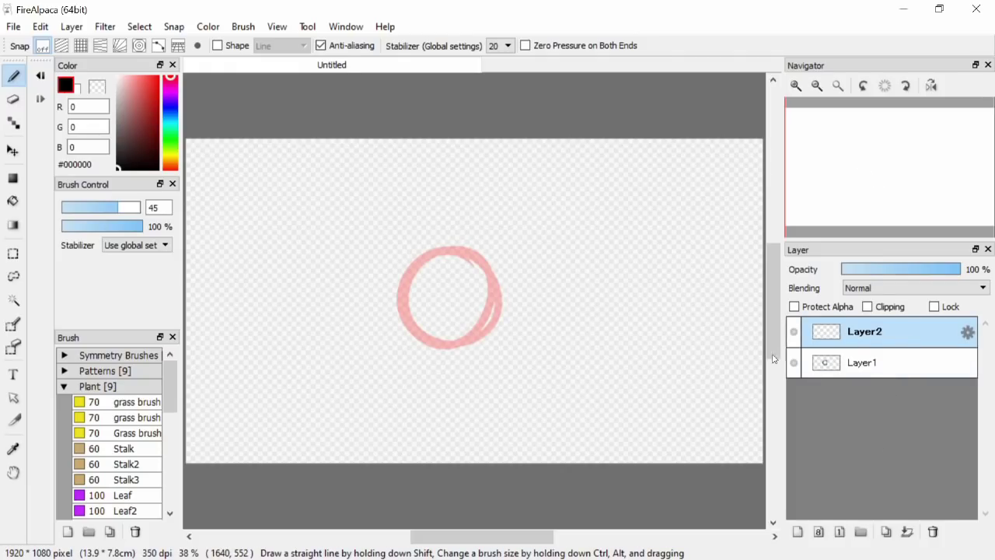
click(874, 367)
click(882, 336)
Draw a circle on Layer2 slightly right of the first one and flip between the two layers
mouse_move(495, 264)
mouse_down()
mouse_move(437, 284)
mouse_move(478, 255)
mouse_up()
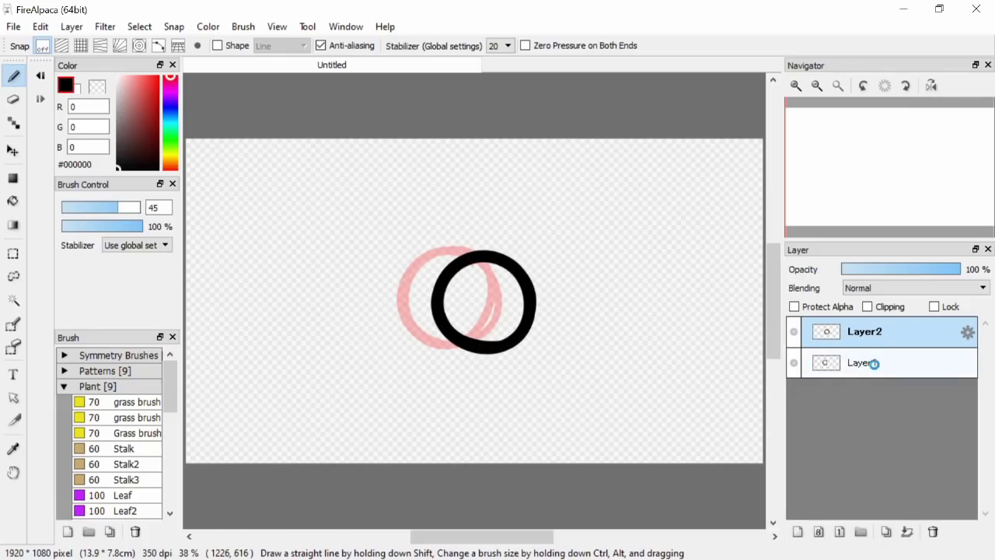
click(872, 364)
click(874, 333)
click(872, 364)
click(874, 333)
click(872, 364)
click(875, 332)
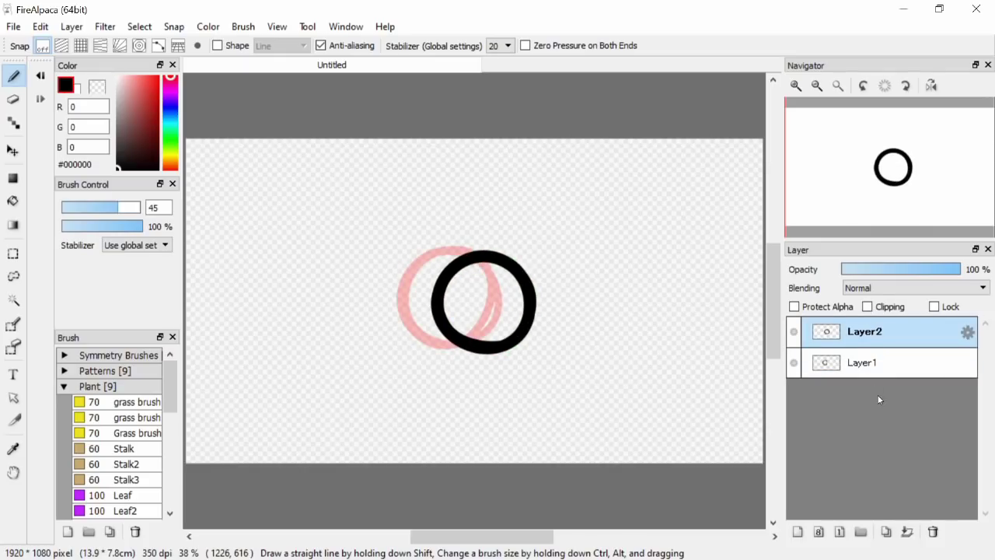
Replace the Layer2 circle with a wide freehand outline and draw further circles on new layers up to Layer7
key(ctrl+z)
mouse_move(558, 257)
mouse_down()
mouse_move(459, 271)
mouse_move(505, 280)
mouse_move(520, 350)
mouse_move(661, 318)
mouse_move(579, 254)
mouse_up()
click(798, 531)
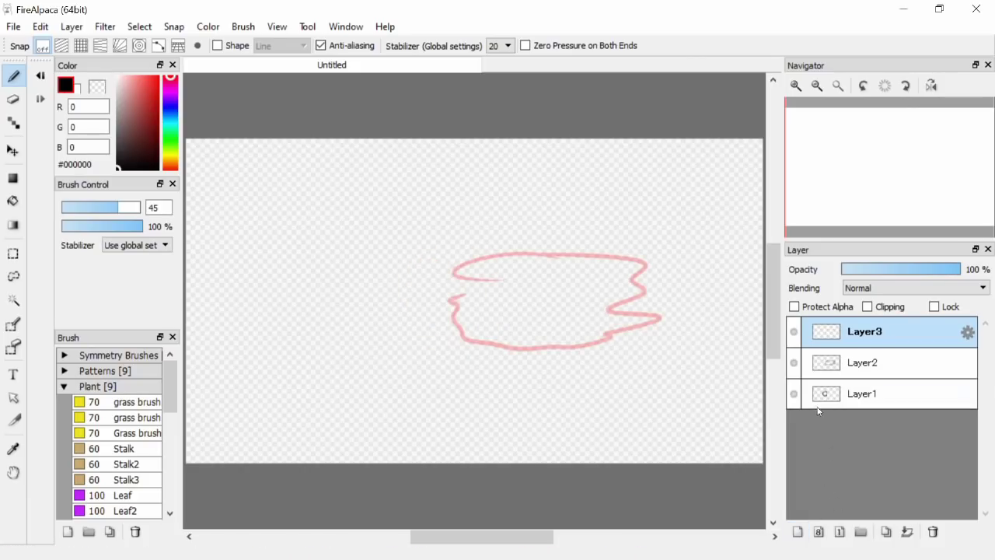
drag(648, 252, 704, 261)
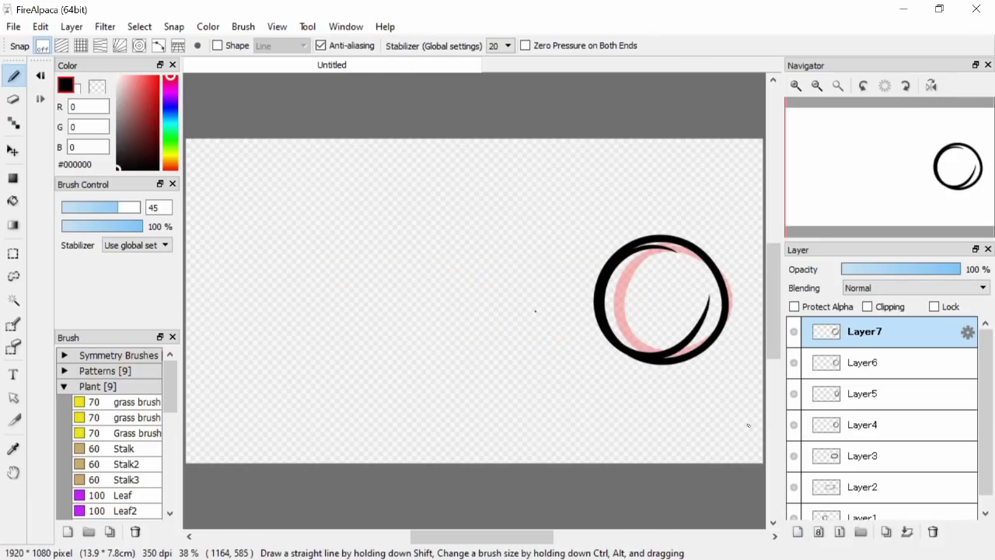
Flip through the layers from Layer1 up to Layer7 to check the frame sequence, and step back down to Layer5
scroll(984, 399, down, 1)
click(892, 498)
click(895, 472)
click(894, 442)
click(903, 330)
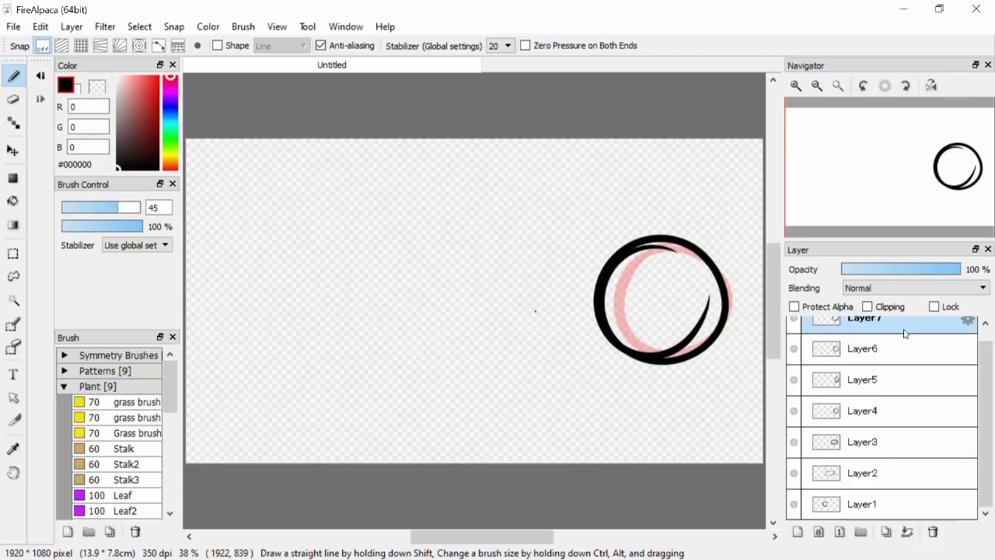
drag(987, 389, 991, 376)
scroll(907, 490, down, 1)
click(905, 473)
click(902, 440)
click(902, 393)
click(894, 321)
scroll(965, 373, up, 1)
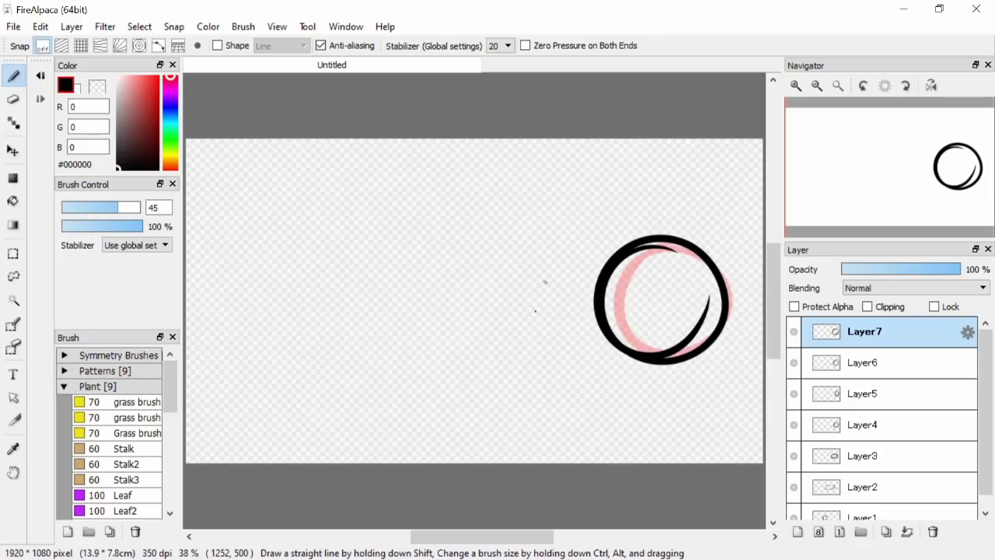
key(ctrl+Down)
key(ctrl+Down)
Preview the layers as an animation with AutoPlay at 1 fps
click(277, 27)
click(373, 545)
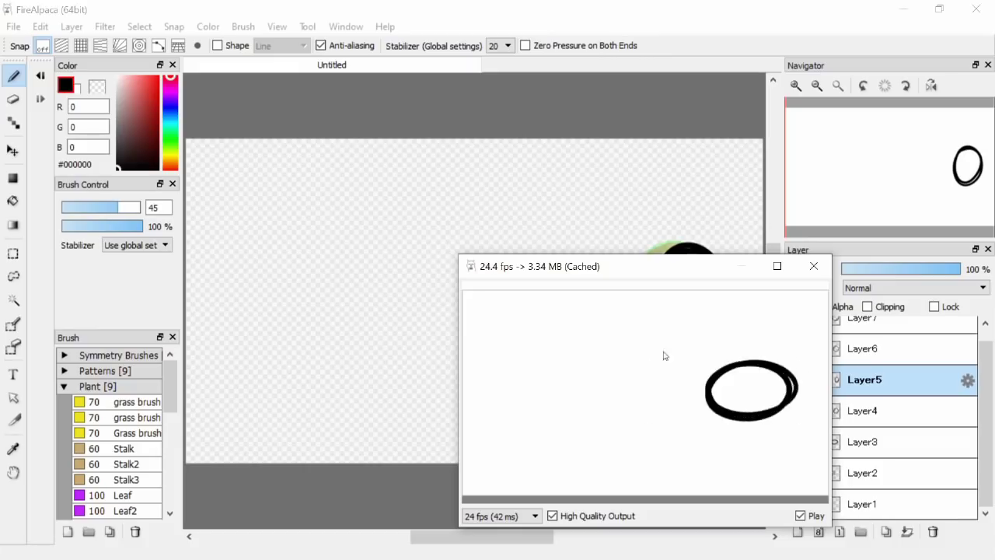
drag(679, 270, 551, 185)
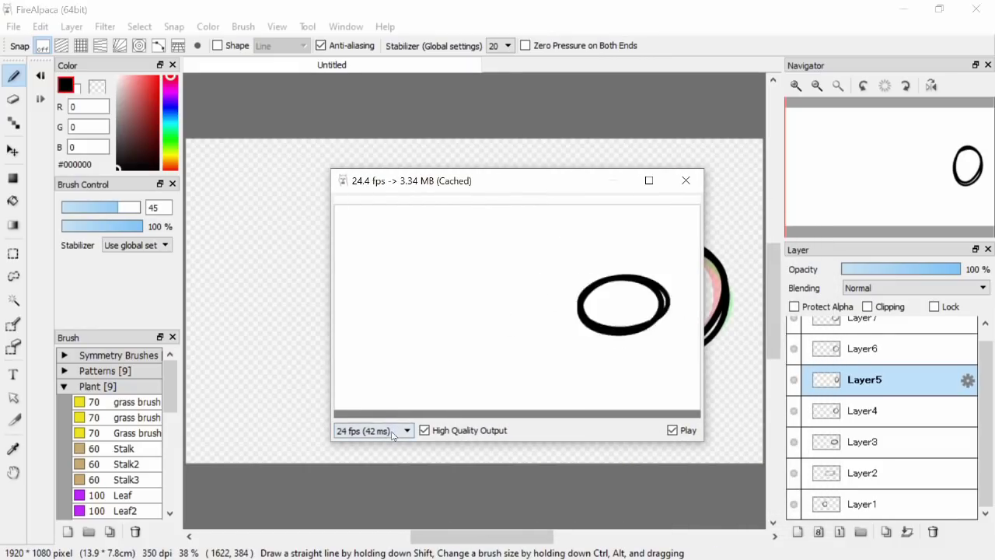
click(393, 431)
click(370, 420)
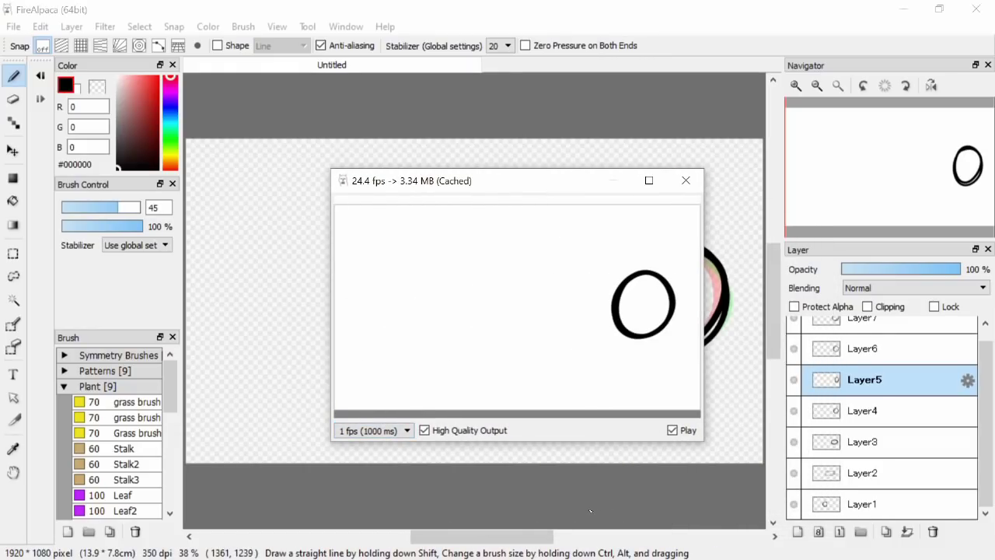
Compare the animation playback at 6, 10, 12 and 60 fps and close the preview
click(396, 430)
click(378, 366)
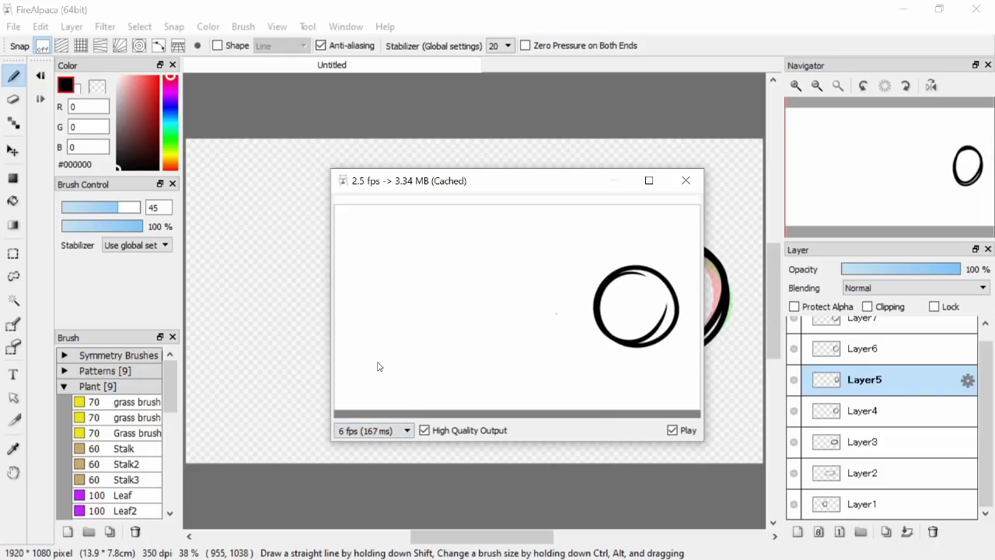
click(401, 432)
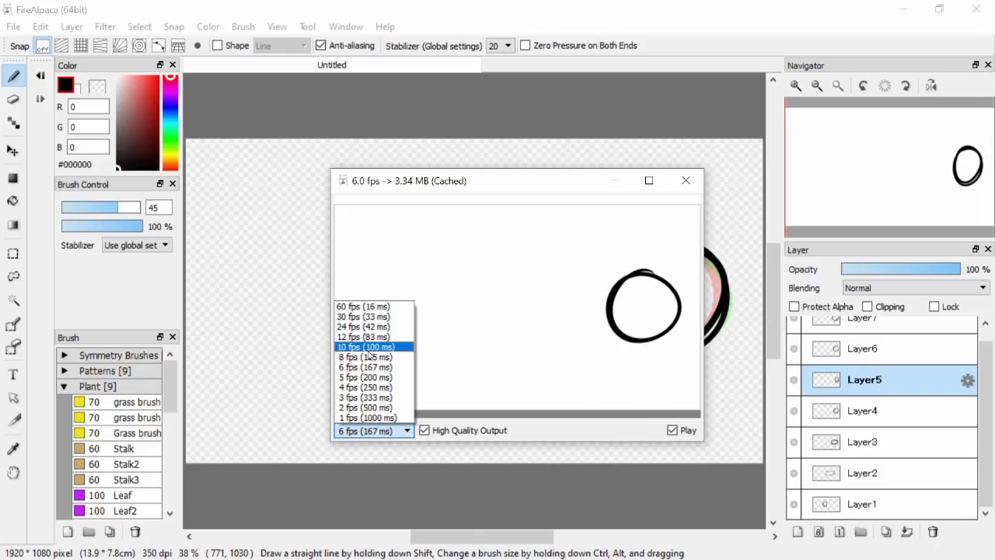
click(370, 349)
click(373, 430)
click(365, 339)
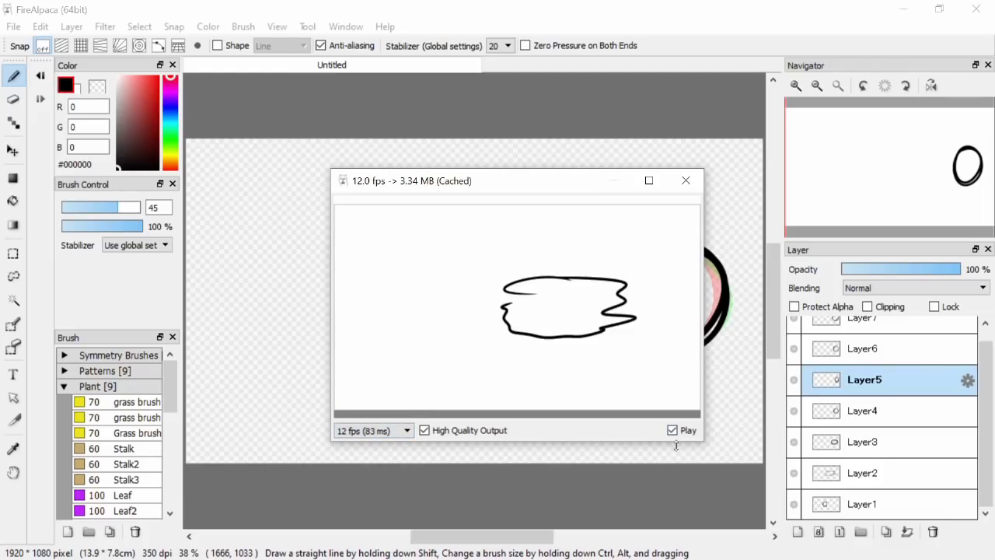
click(373, 430)
click(370, 308)
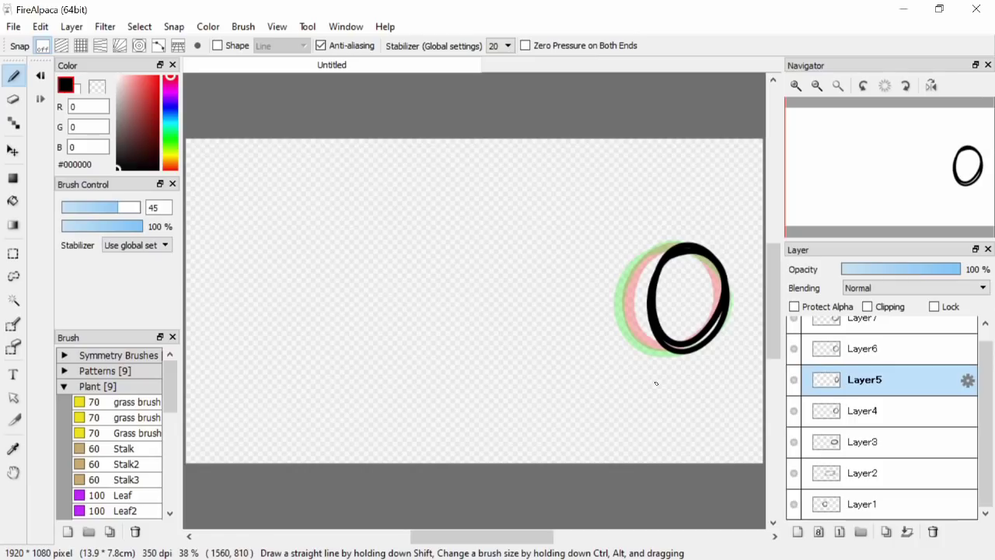
Delete the frame layers from Layer7 down to Layer2, keeping only Layer1
drag(985, 399, 975, 360)
click(945, 333)
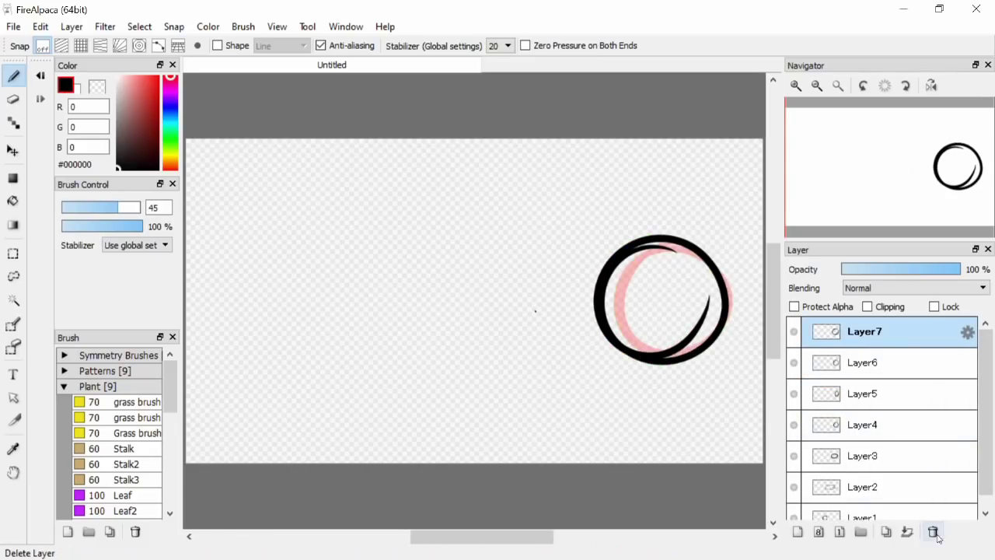
click(933, 532)
click(933, 532)
click(933, 532)
click(933, 532)
click(933, 532)
click(933, 532)
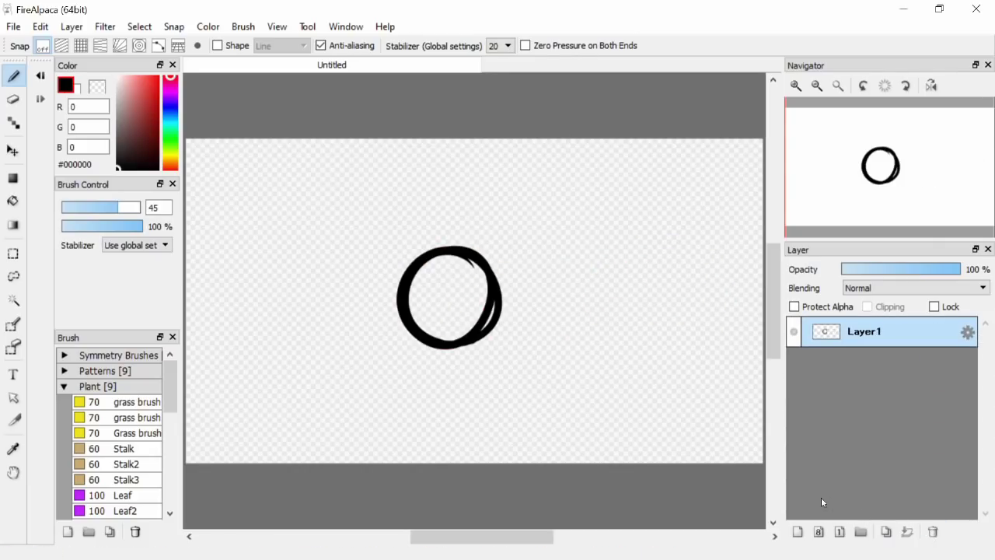
Replace Layer1 with a new empty layer and undo a trial stroke on it
click(798, 534)
click(933, 532)
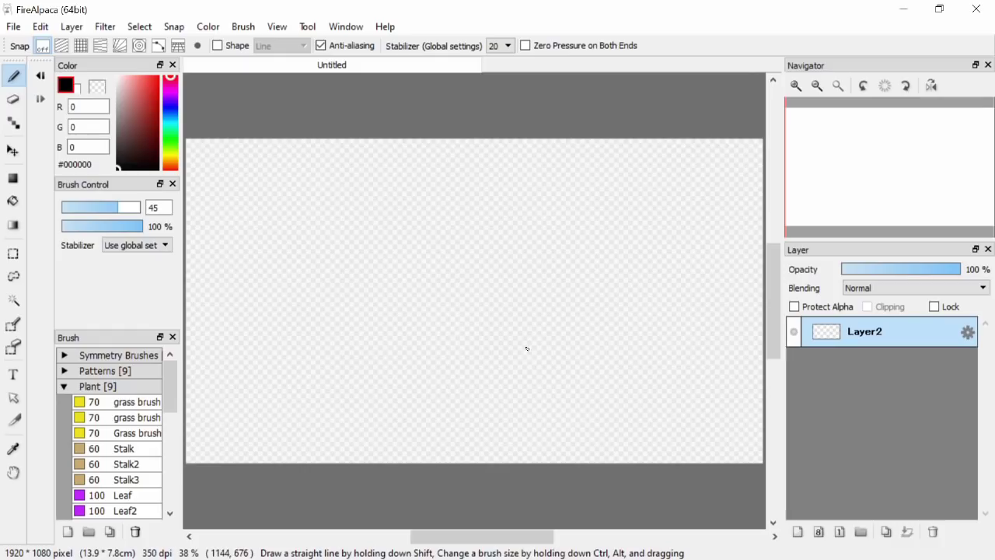
mouse_move(439, 234)
mouse_down()
mouse_move(497, 237)
mouse_move(454, 382)
mouse_move(537, 355)
mouse_move(459, 384)
mouse_up()
key(ctrl+z)
key(Delete)
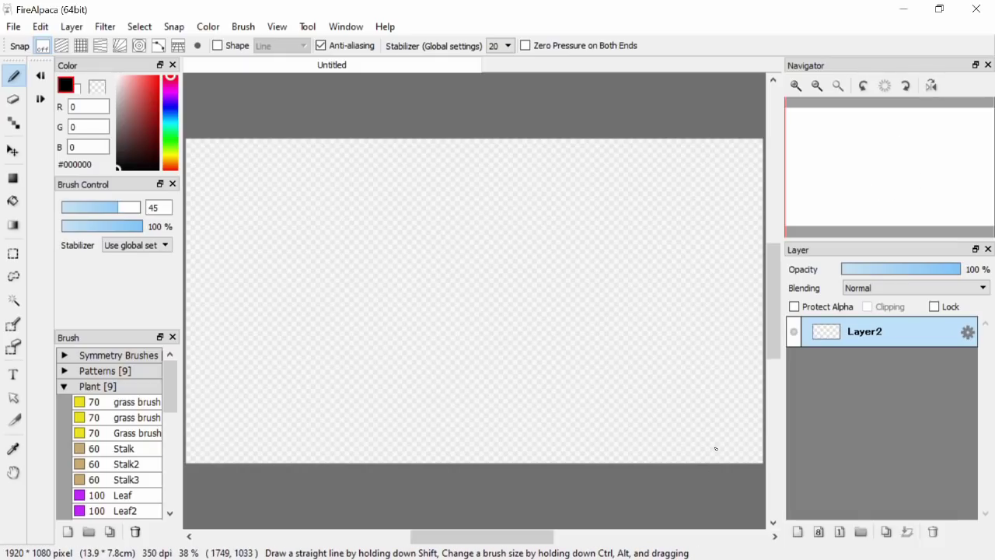
Place Layer2 inside a new layer folder and fill the layer with light grey #E0E0E0
click(861, 531)
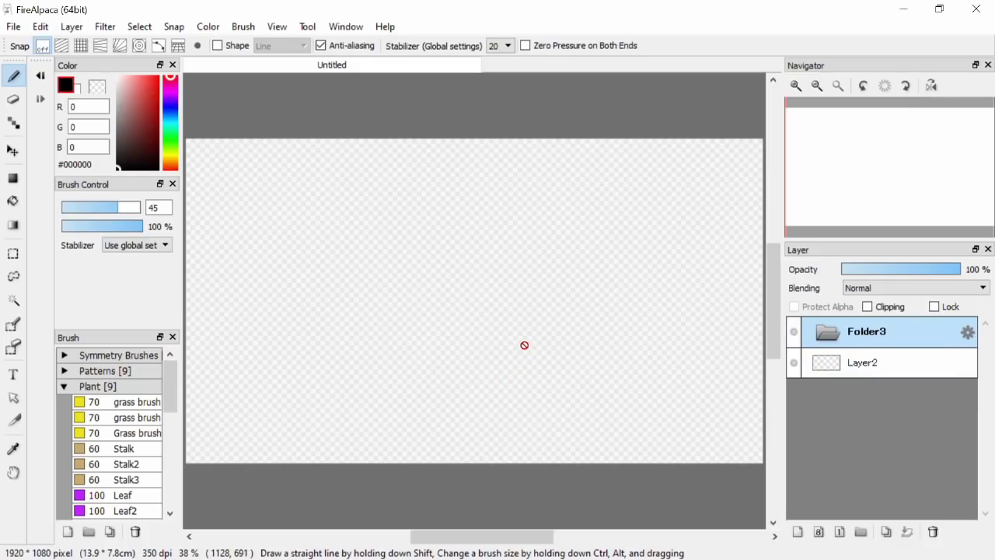
drag(875, 368, 887, 339)
click(119, 98)
click(14, 200)
click(290, 268)
click(117, 87)
click(471, 331)
click(13, 76)
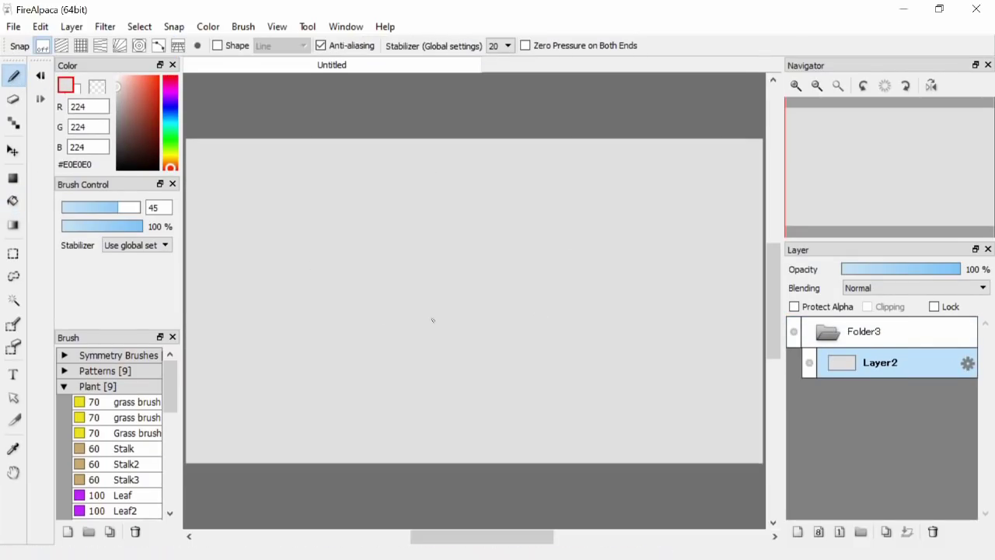
Add a new layer above the grey background inside the folder and set the brush colour to black
click(889, 340)
click(886, 364)
click(798, 532)
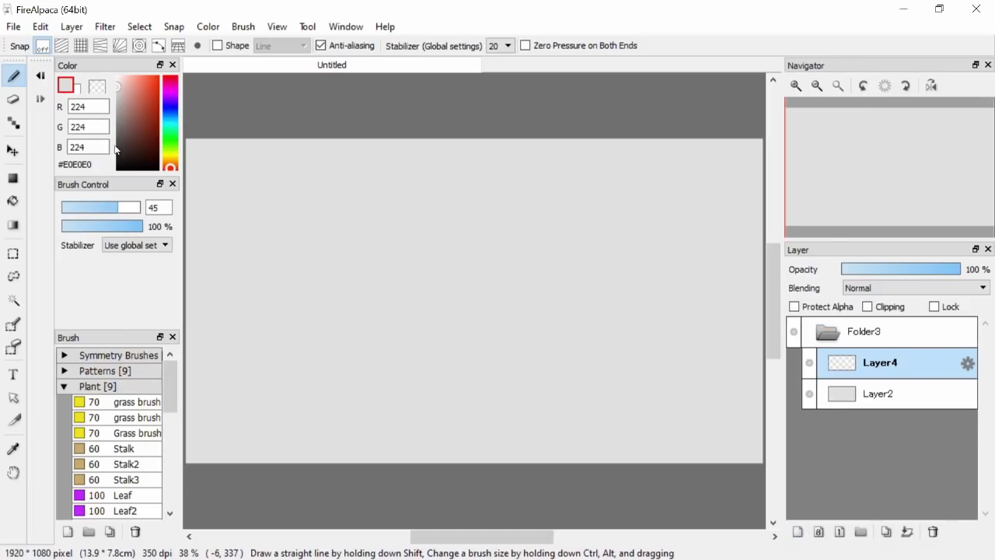
click(118, 168)
mouse_move(458, 226)
mouse_down()
mouse_move(553, 324)
mouse_move(437, 416)
mouse_move(372, 295)
mouse_move(500, 417)
mouse_up()
key(ctrl+z)
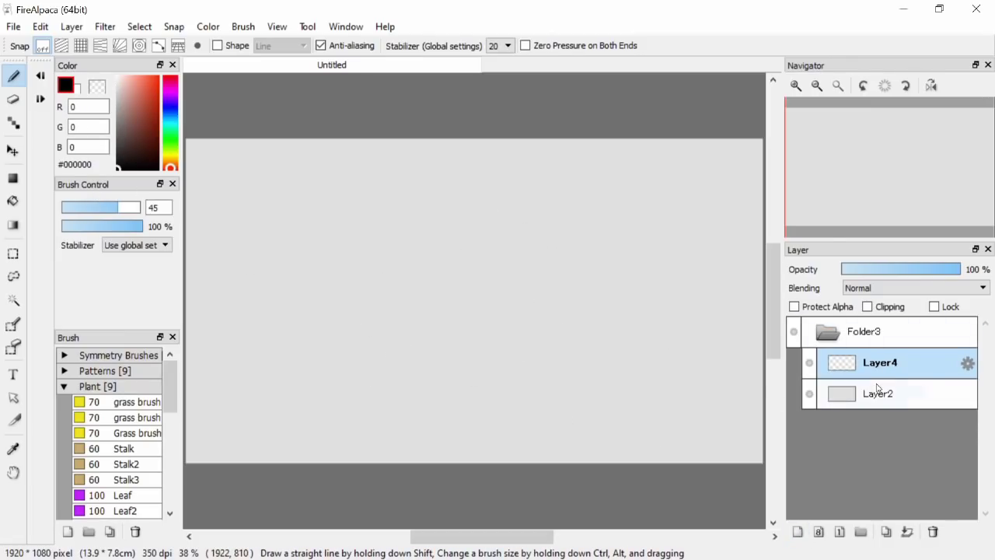
Add a second folder named Frame 2 above Folder3
click(824, 332)
click(824, 333)
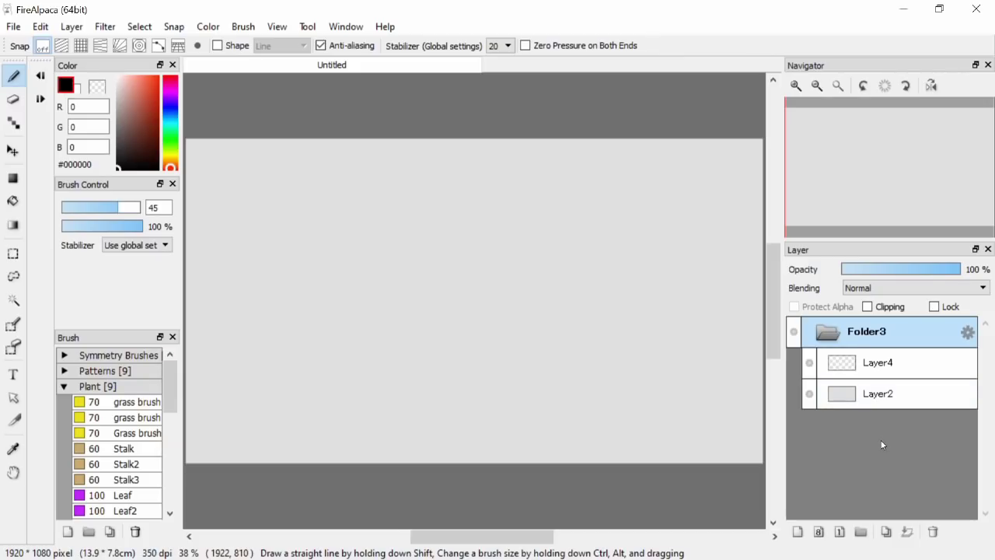
click(861, 532)
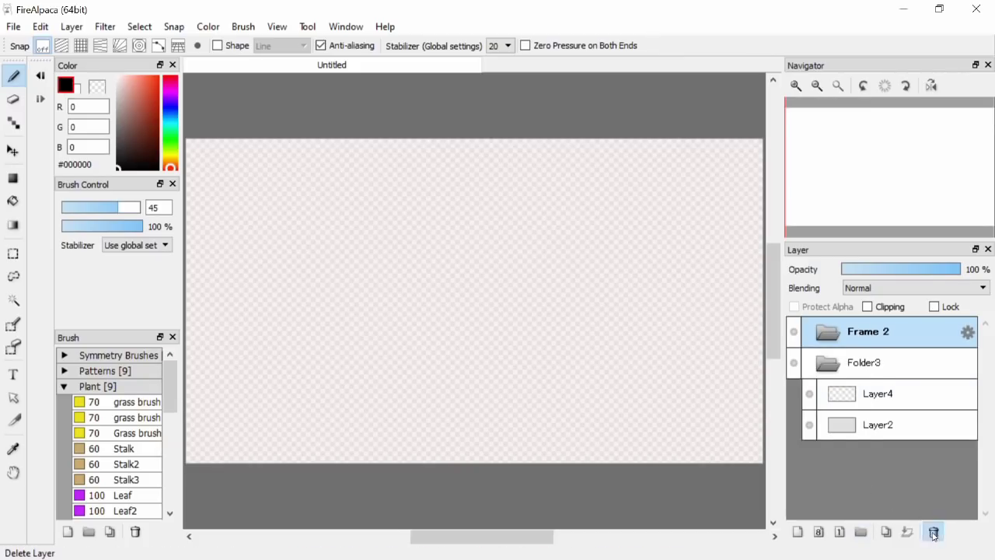
Delete the Frame 2 folder above Folder3 and select the grey Layer2 background
click(933, 532)
click(884, 367)
click(850, 391)
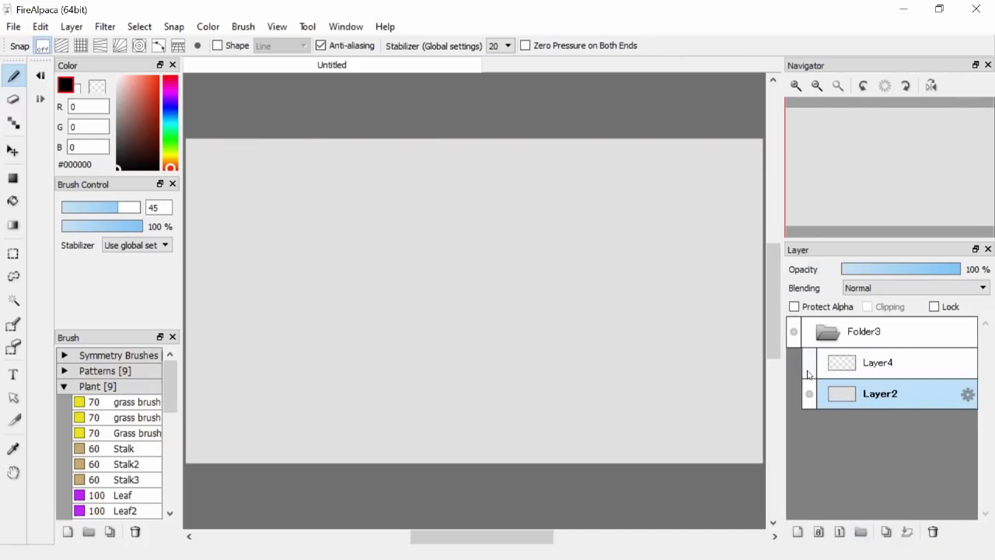
Duplicate Folder3 with its layers twice, and delete both copies
click(887, 343)
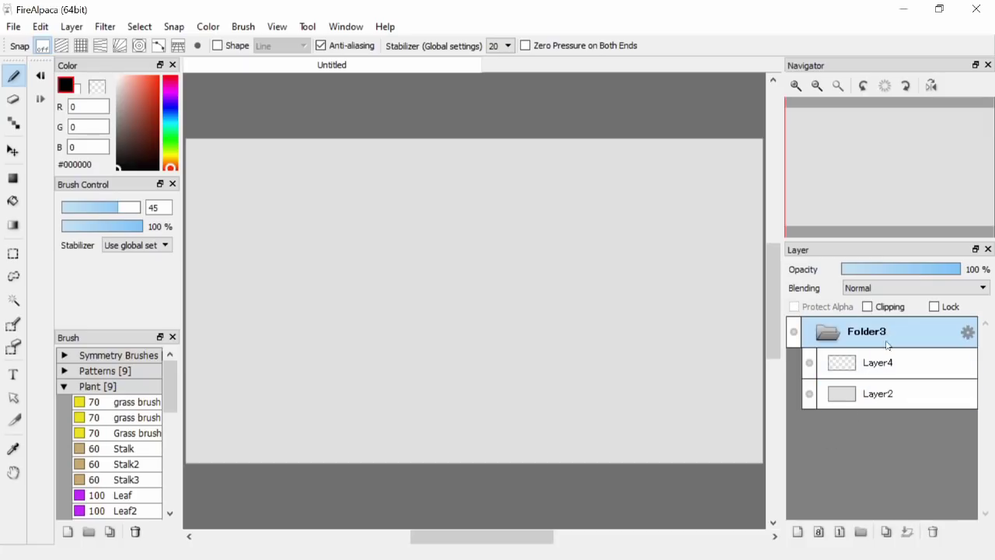
click(887, 532)
click(890, 535)
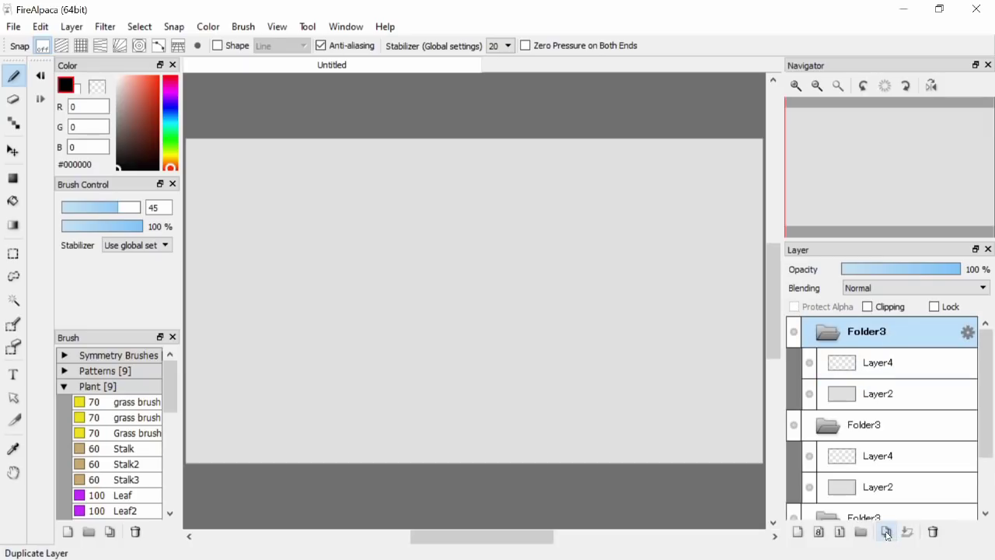
click(932, 532)
click(931, 532)
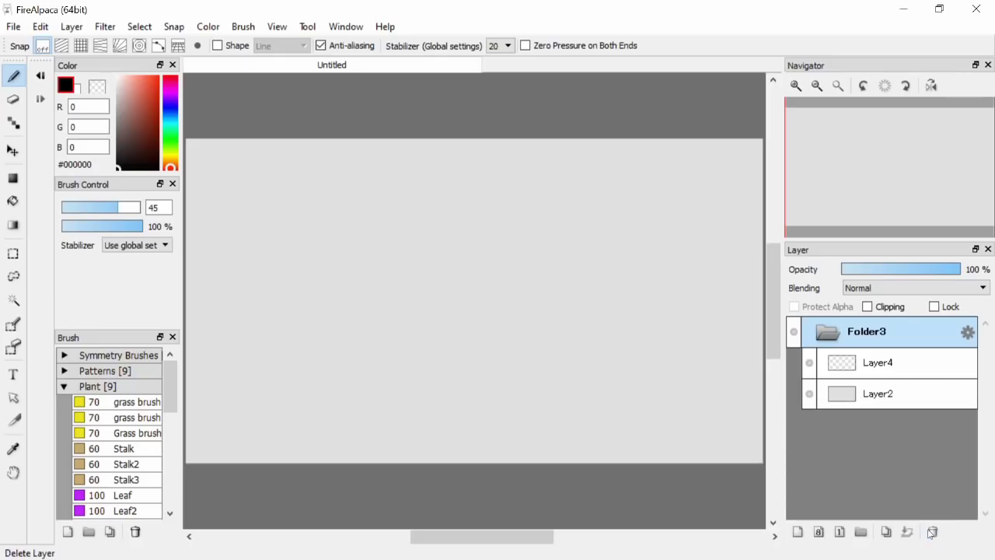
click(902, 403)
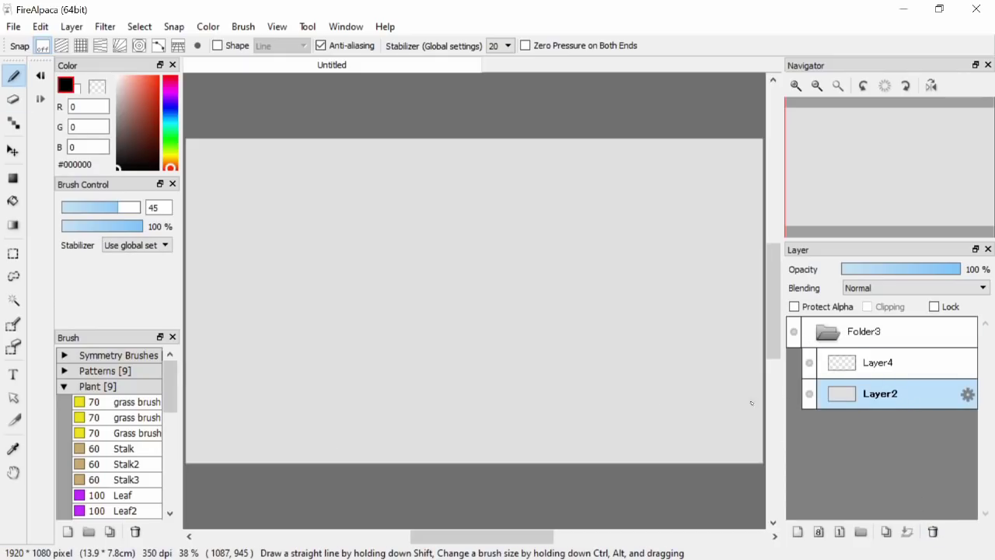
click(889, 360)
click(809, 394)
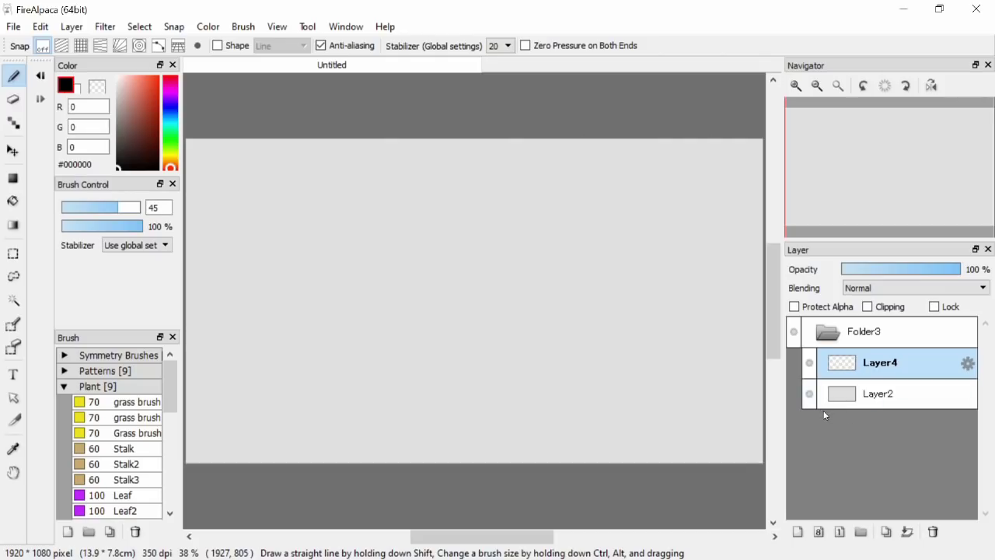
click(863, 405)
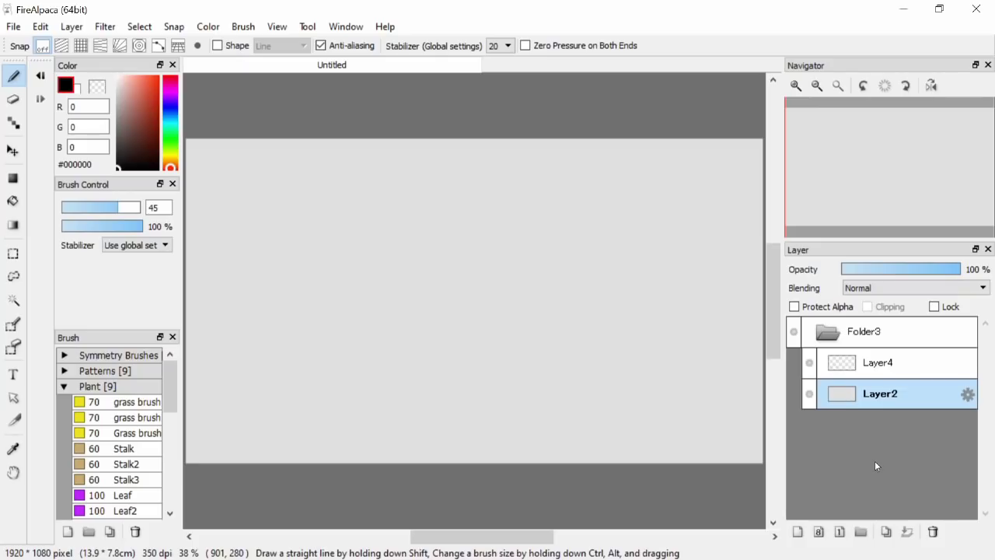
click(866, 360)
click(871, 392)
click(867, 363)
click(868, 389)
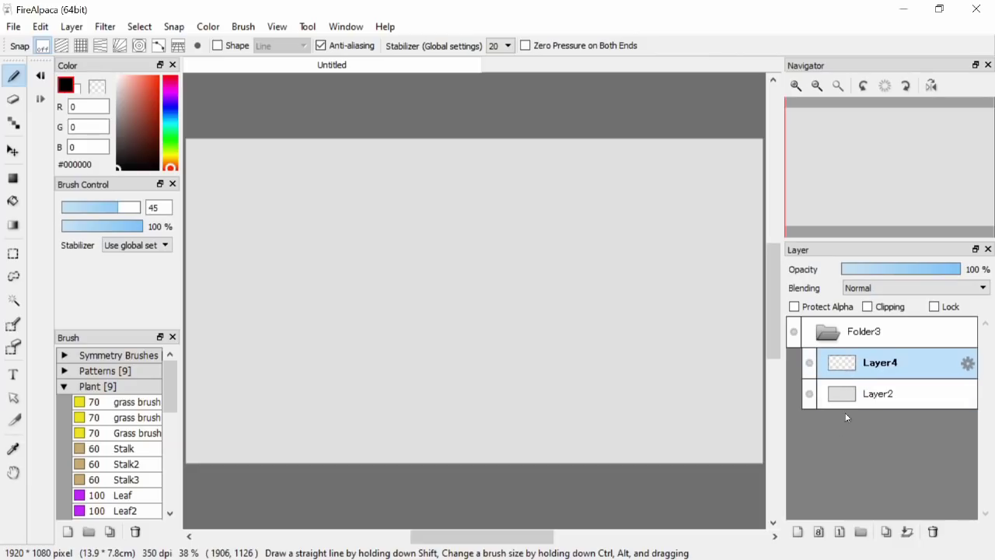
Sketch a round head with curved guide lines and two shoulder curves on Layer4 in grey #656565
click(116, 132)
drag(478, 207, 405, 271)
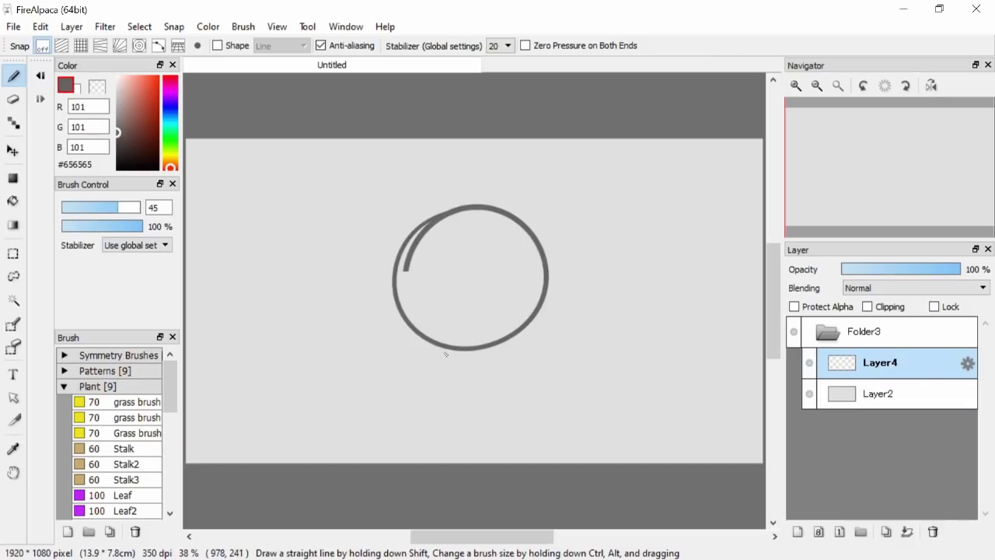
drag(489, 289, 490, 288)
key(ctrl+z)
drag(408, 295, 482, 270)
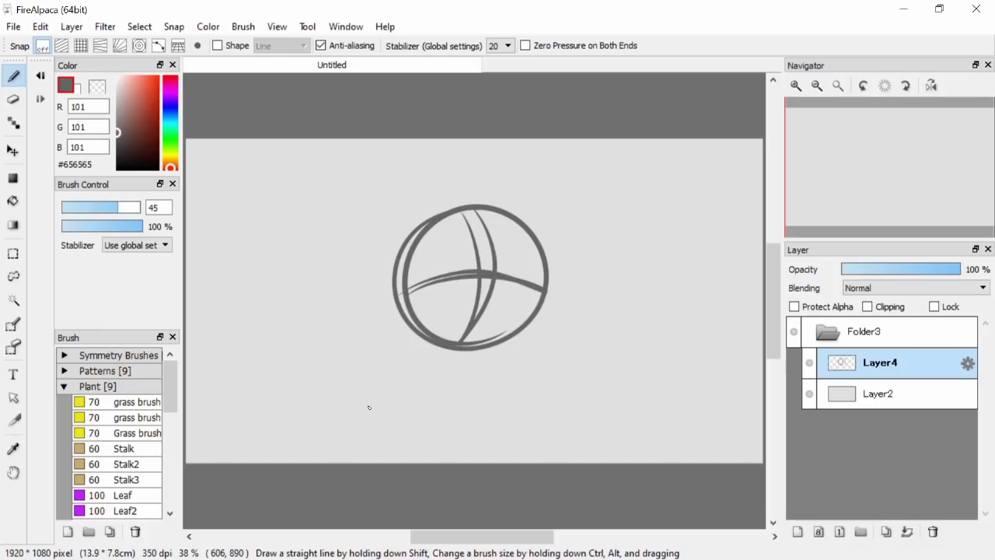
drag(484, 355, 603, 358)
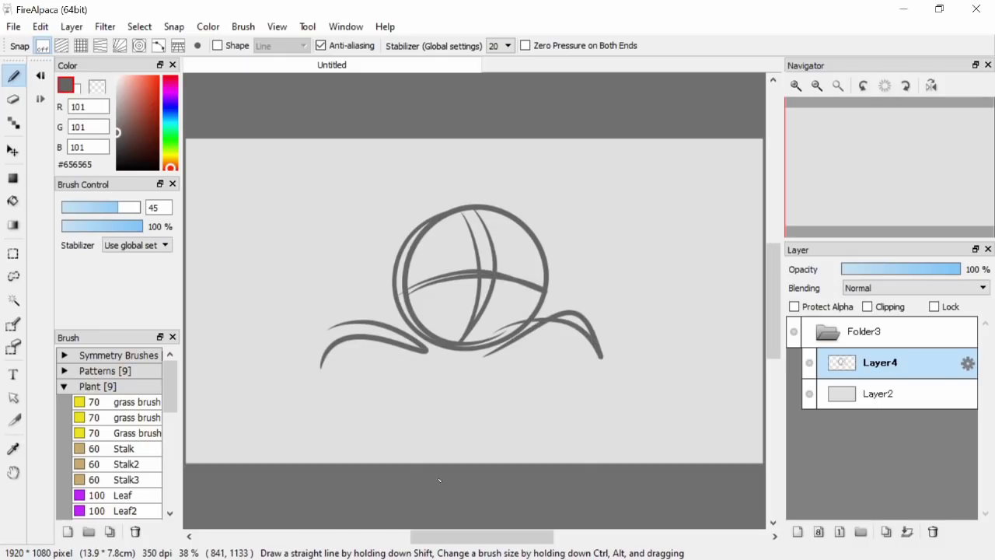
Duplicate Folder3 with its sketch and hide the grey Layer2 background in both folders
click(863, 331)
click(886, 532)
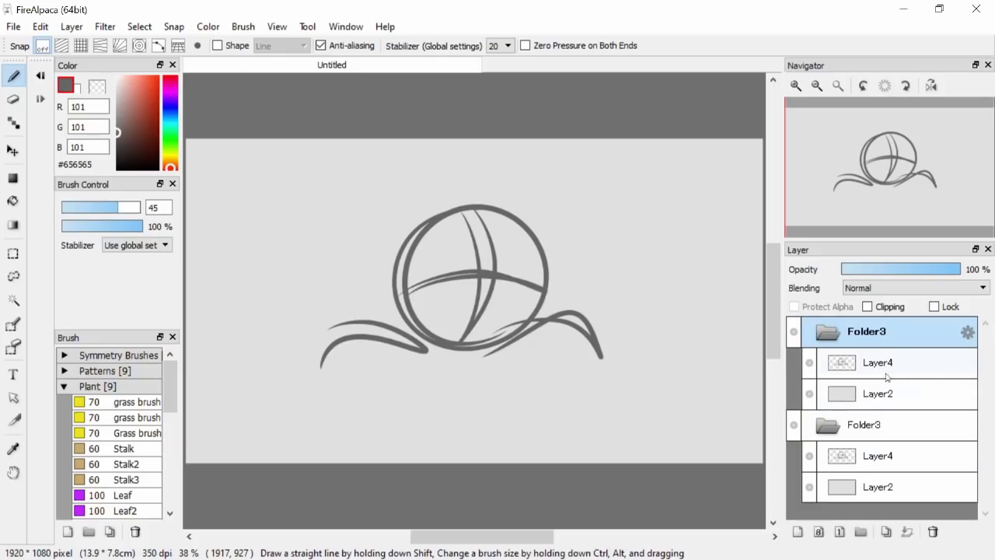
click(891, 440)
click(889, 485)
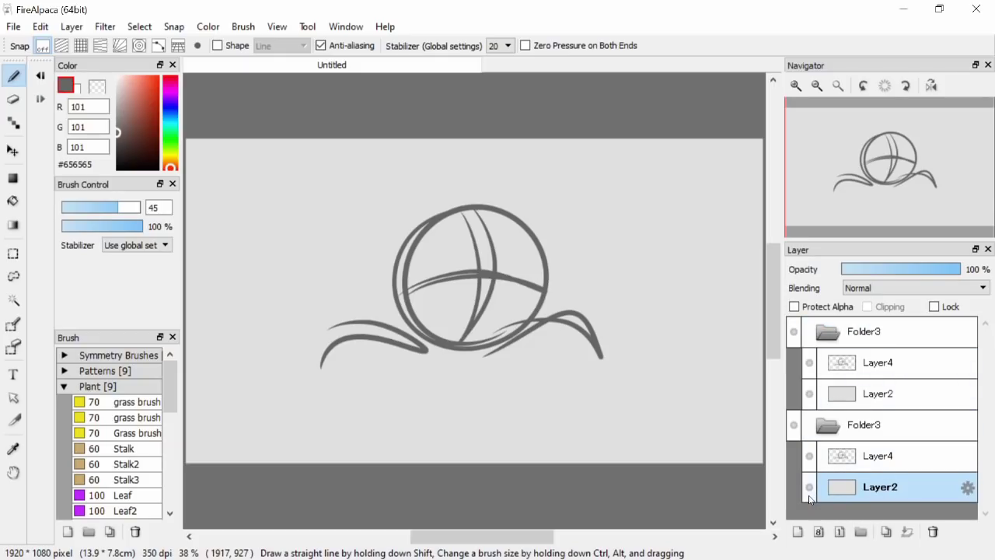
click(810, 496)
click(877, 339)
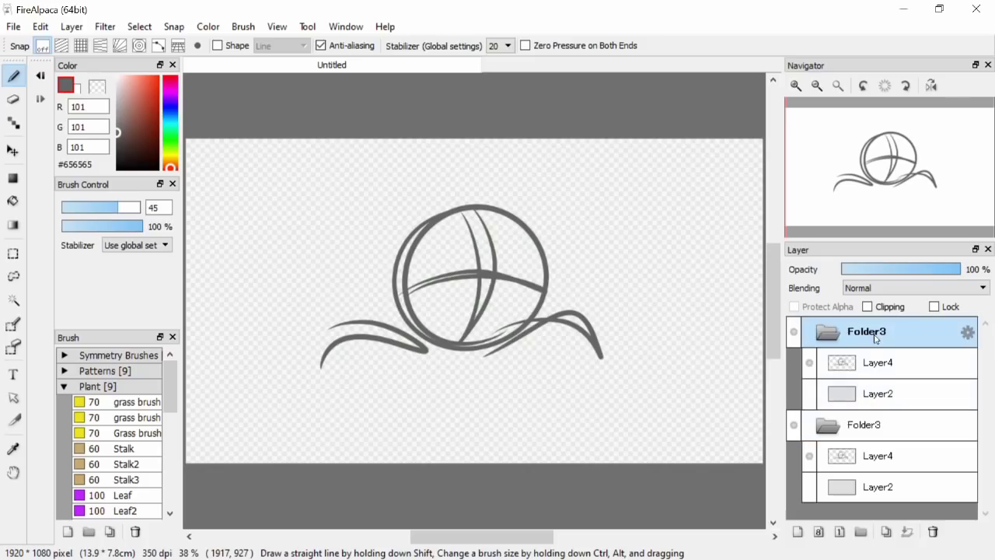
Erase the copied sketch from Layer4 in the upper Folder3 using an eraser size of 211
click(874, 366)
click(13, 99)
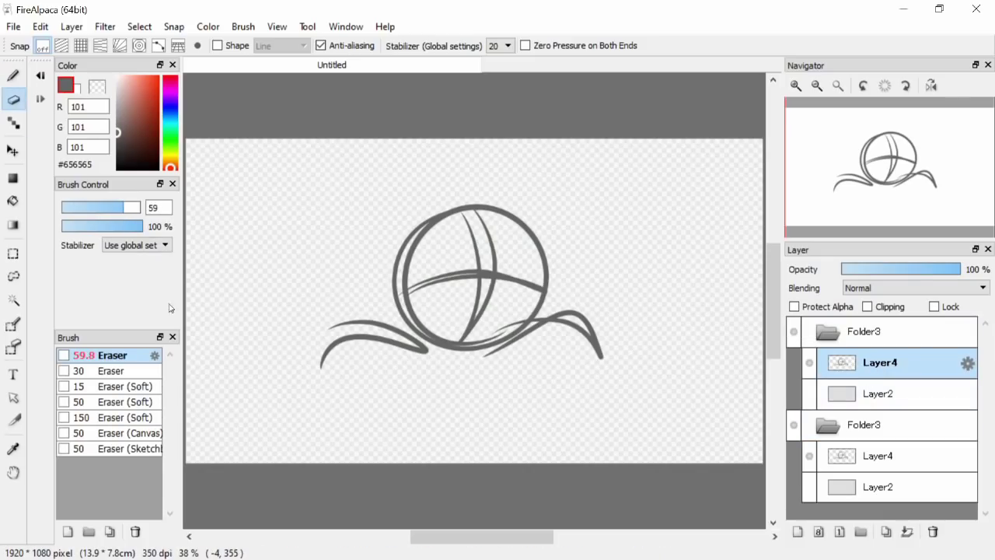
click(886, 456)
click(881, 374)
click(139, 208)
mouse_move(344, 390)
mouse_down()
mouse_move(426, 309)
mouse_move(457, 224)
mouse_move(535, 209)
mouse_up()
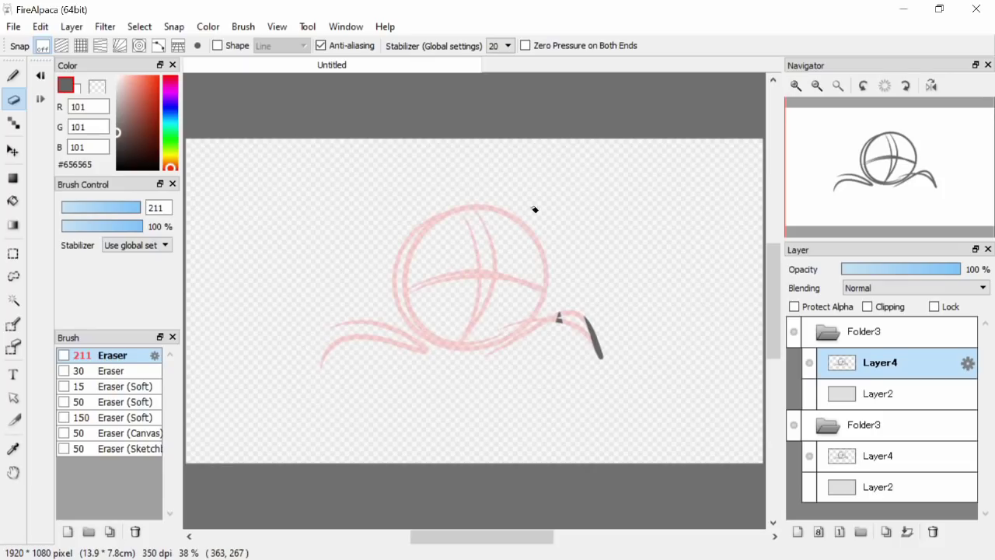
Draw the second pose on the upper folder's Layer4, with the head circle and shoulder curves raised above the onion-skin sketch
key(b)
drag(502, 169, 519, 332)
key(ctrl+z)
mouse_move(466, 177)
mouse_down()
mouse_move(533, 178)
mouse_move(482, 319)
mouse_move(447, 321)
mouse_up()
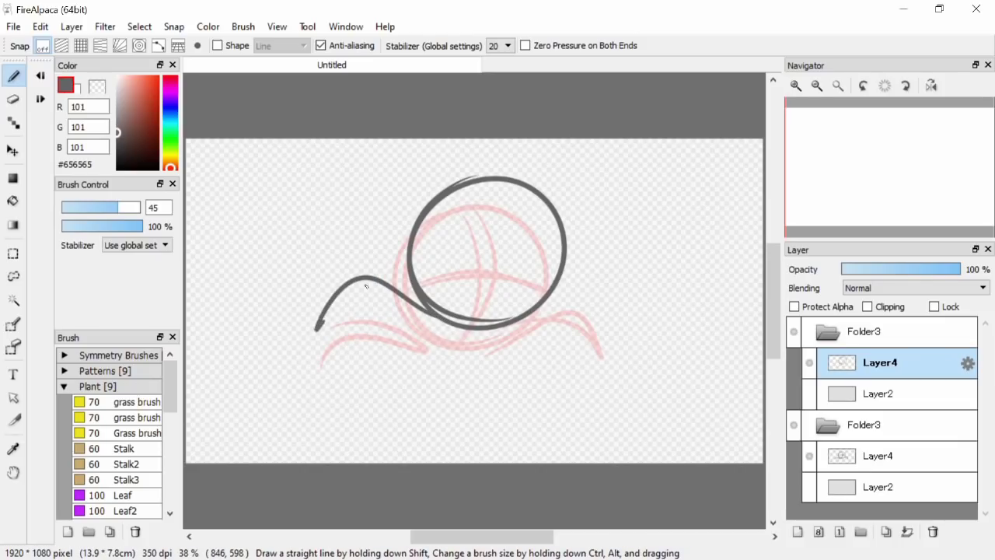
drag(318, 325, 524, 315)
Switch back and forth between the two frame folders to compare their poses with onion skin
click(877, 425)
click(881, 362)
click(875, 424)
click(879, 363)
click(874, 424)
click(878, 364)
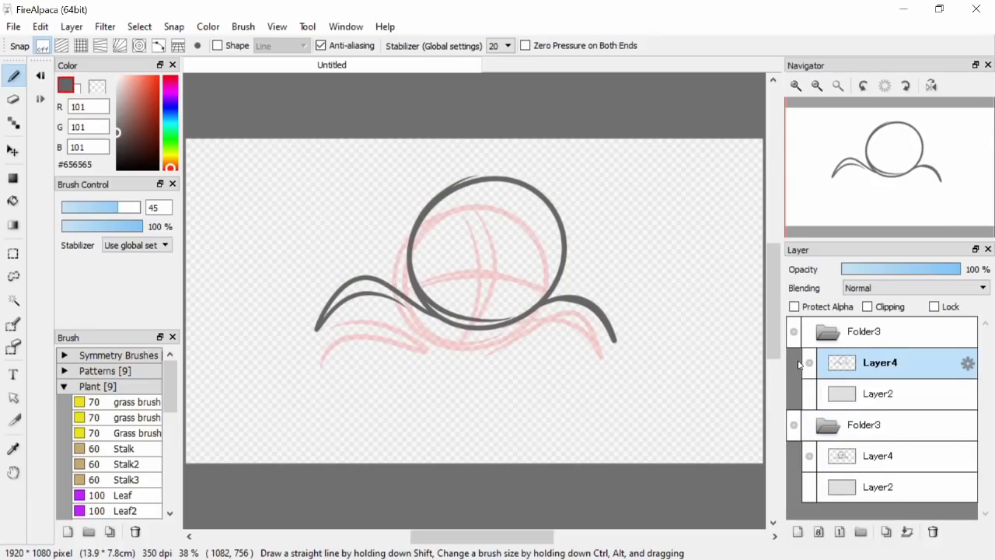
click(890, 430)
Open the animation files backgroundanim.mdp and Part37TIWOF.mdp
click(13, 26)
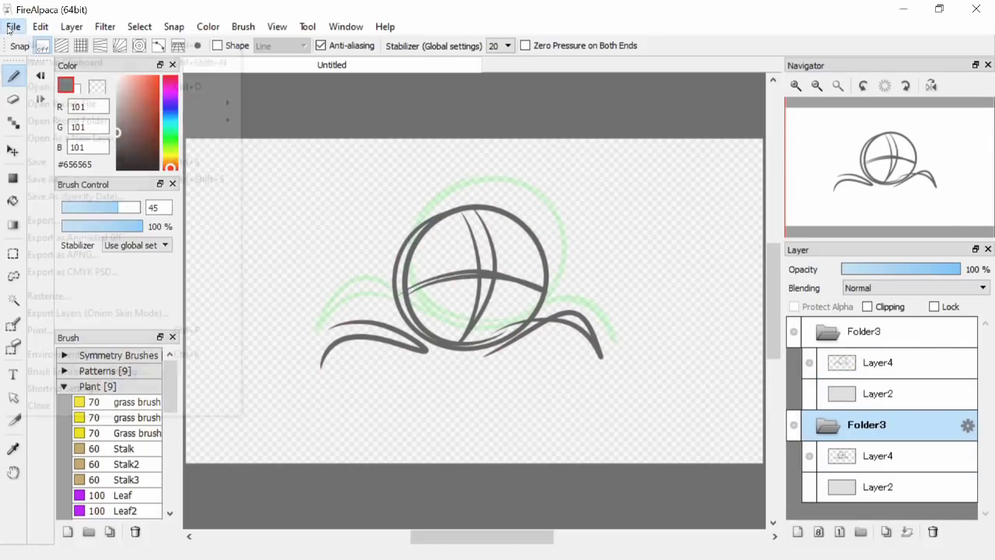
click(42, 87)
drag(662, 255, 660, 292)
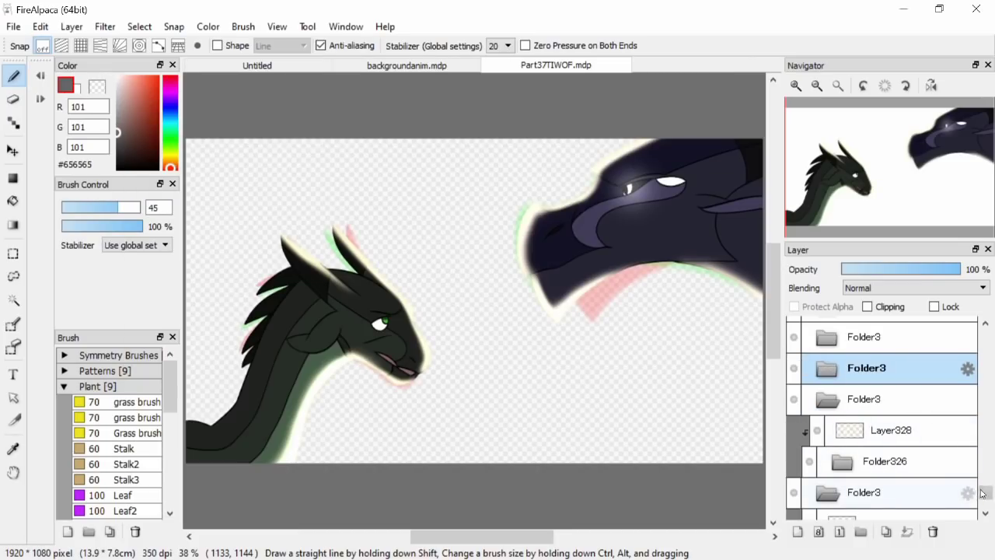
Examine how frame folder 6 of the dragon animation is built, expanding Folder413 and checking its clipped and nested layers
drag(982, 493, 982, 487)
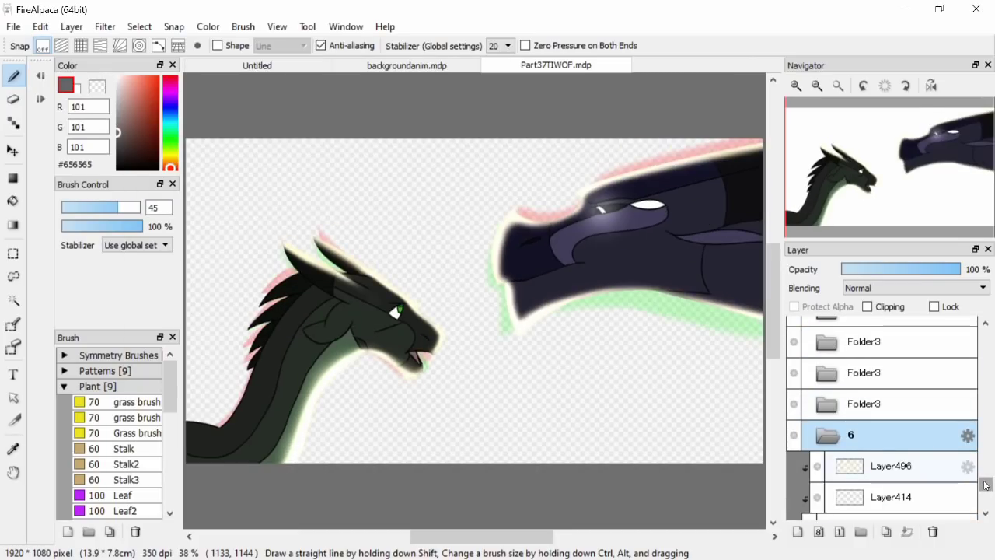
scroll(839, 456, down, 3)
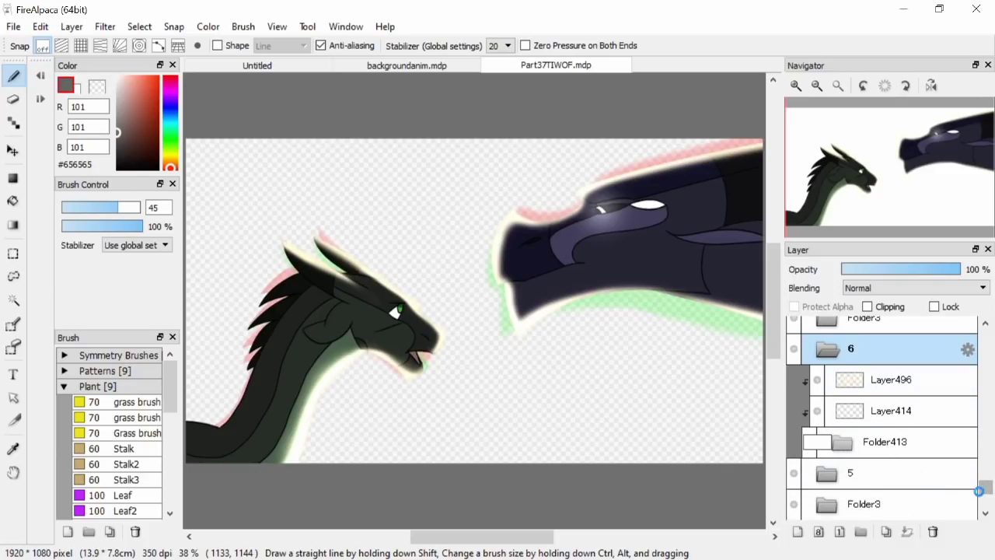
drag(984, 486, 984, 488)
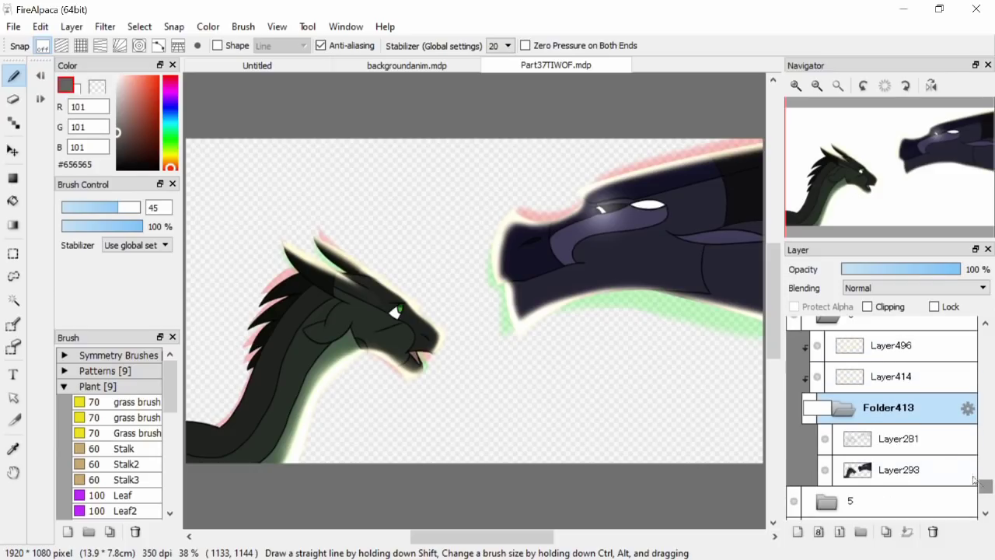
click(897, 325)
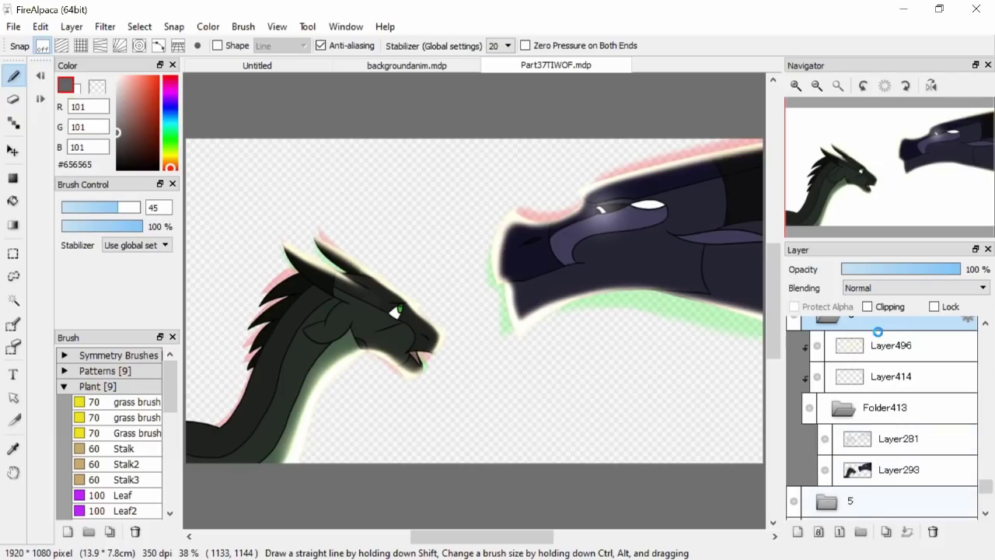
click(872, 502)
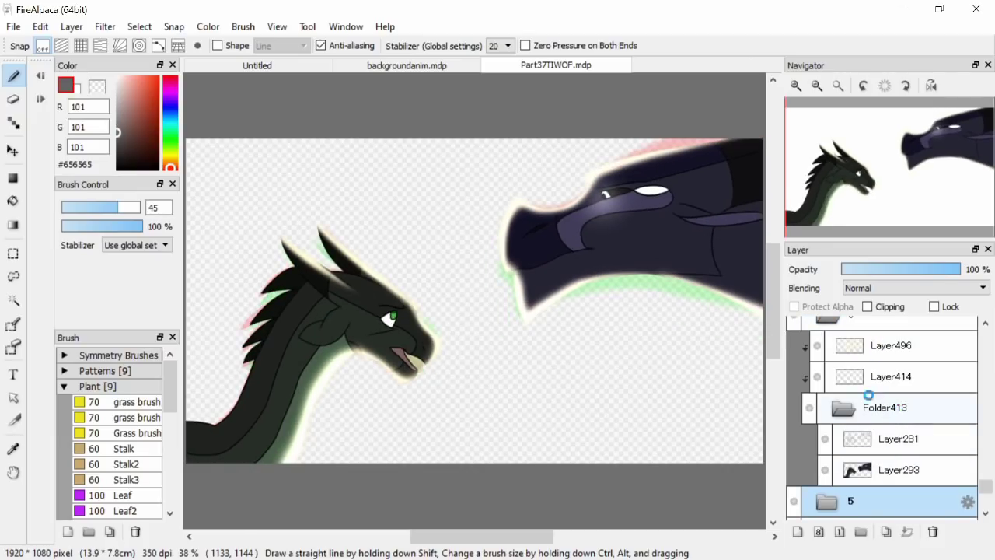
click(869, 398)
click(833, 442)
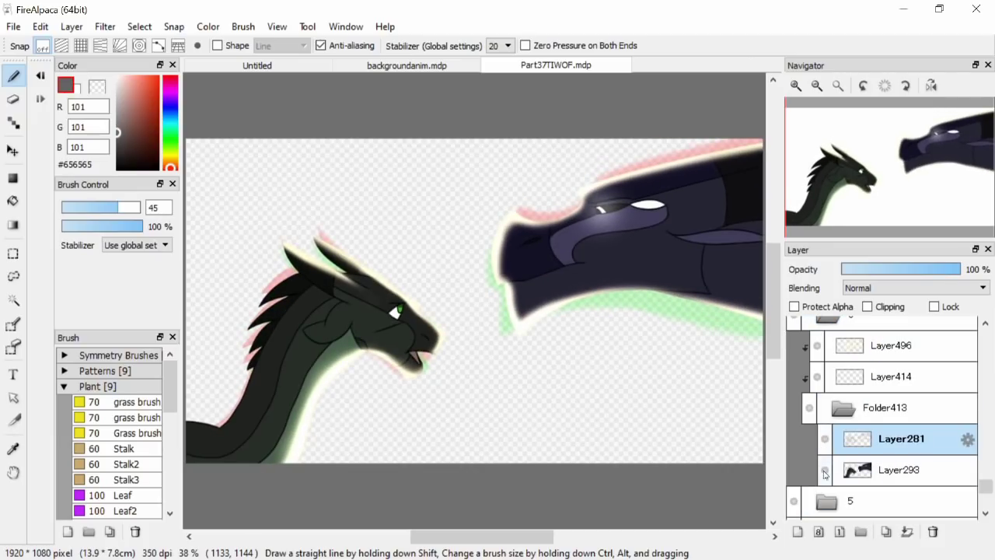
click(820, 377)
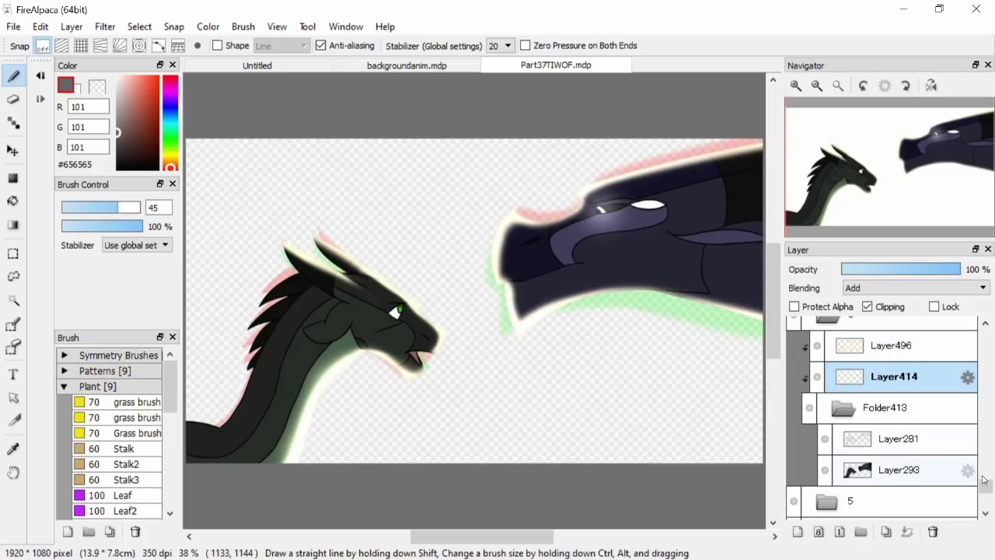
Step through the frame folders above folder 6 to examine the dragons' other poses and layers
scroll(984, 480, up, 5)
click(894, 407)
click(894, 348)
click(894, 318)
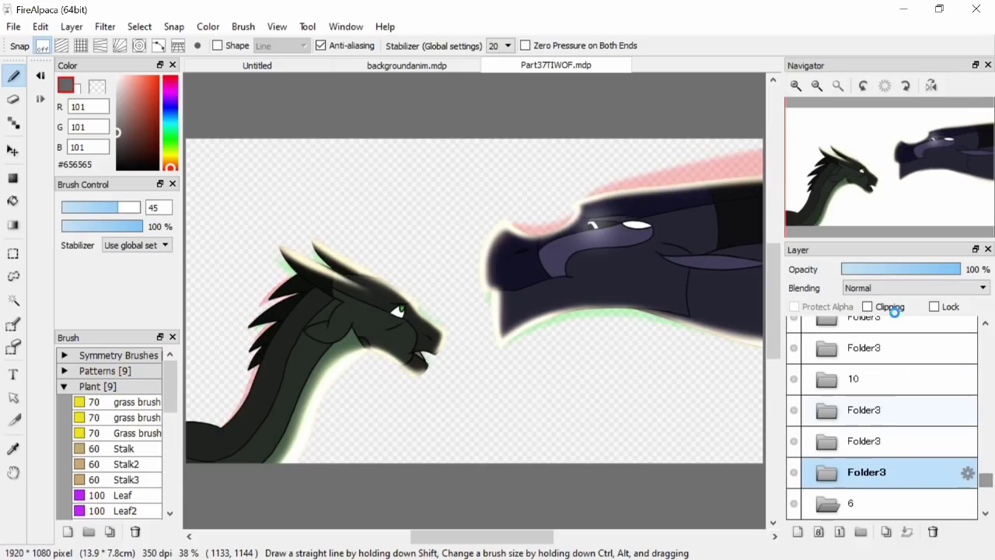
drag(986, 475, 986, 459)
click(896, 461)
click(903, 333)
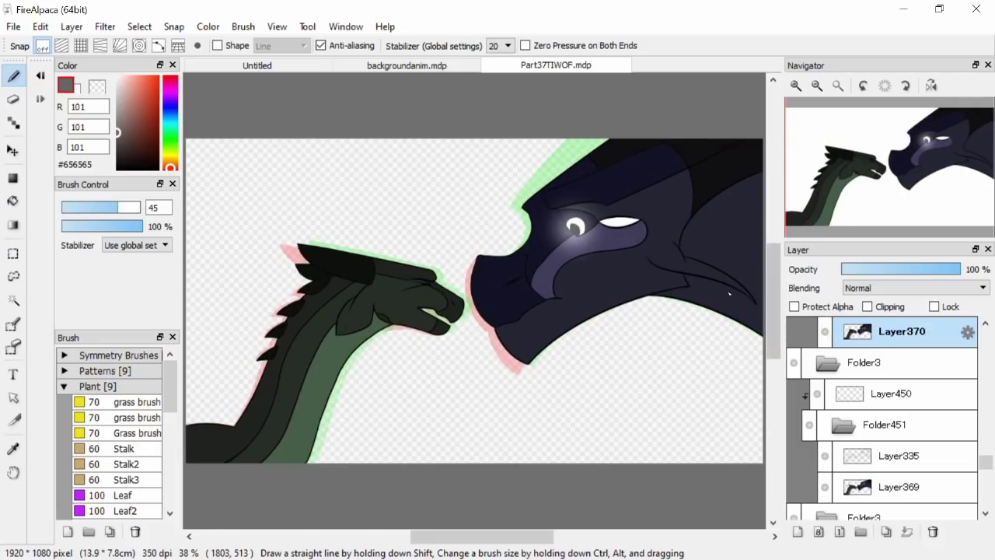
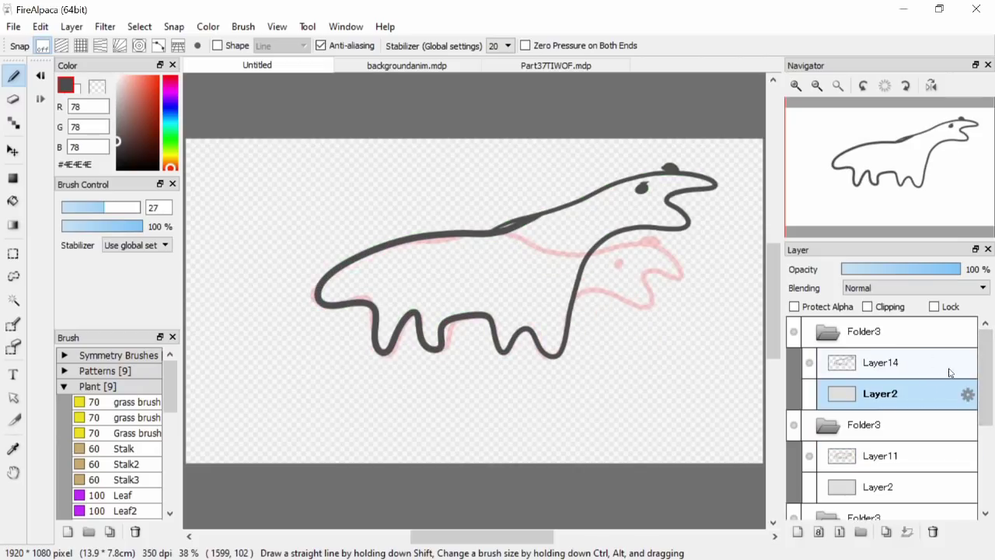
Show the grey Layer2 backgrounds in the frame folders and select the one in the lowest folder
drag(983, 400, 983, 459)
click(918, 500)
click(808, 507)
scroll(818, 338, up, 3)
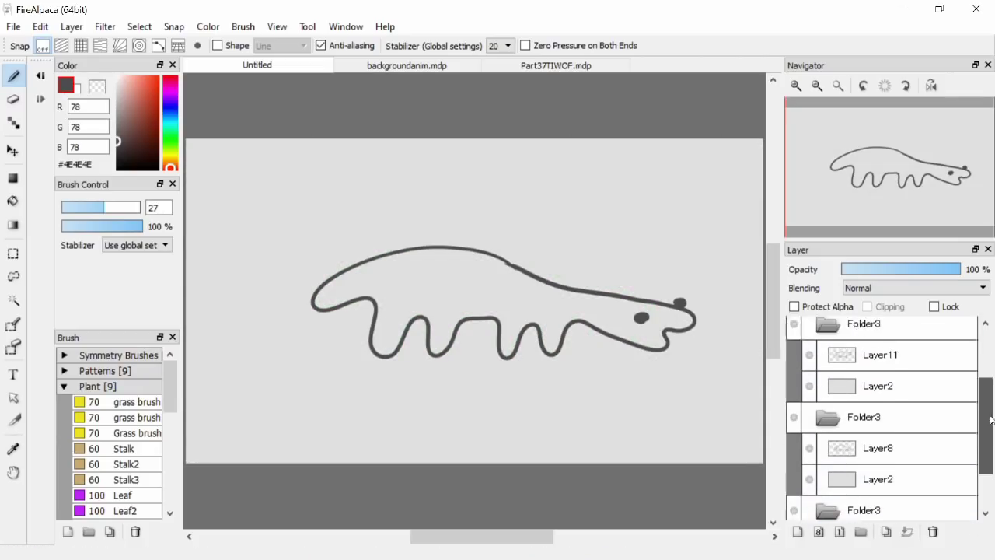
scroll(918, 502, down, 4)
Draw a dark grey #373737 ground line on the lowest frame's Layer2, running between the creature's legs
click(117, 149)
drag(188, 339, 235, 339)
drag(367, 331, 948, 360)
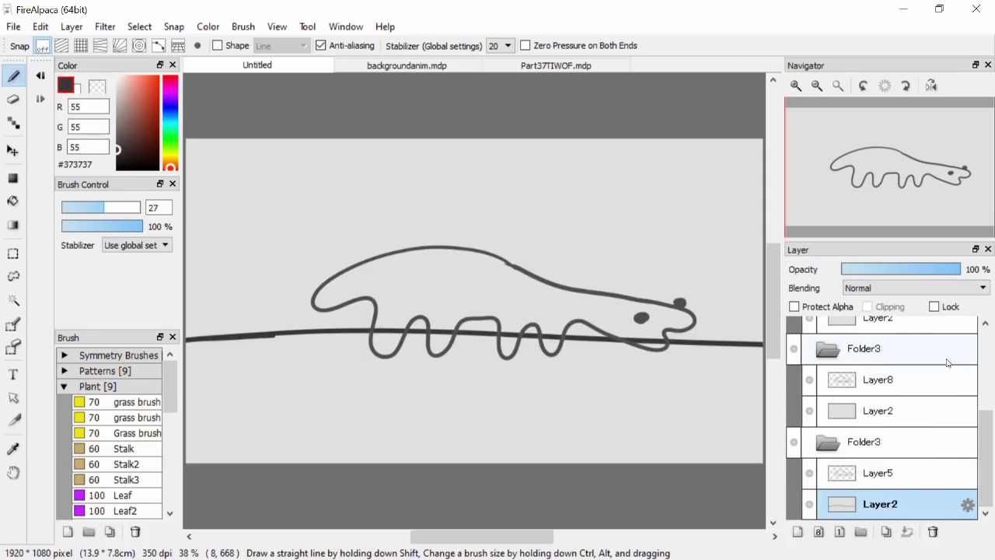
key(ctrl+z)
drag(342, 346, 185, 352)
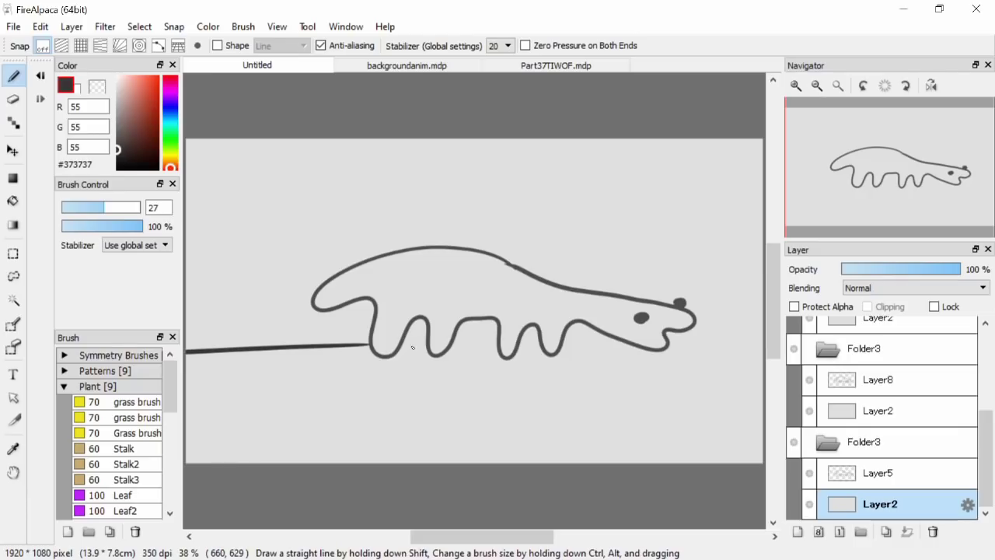
drag(501, 348, 520, 350)
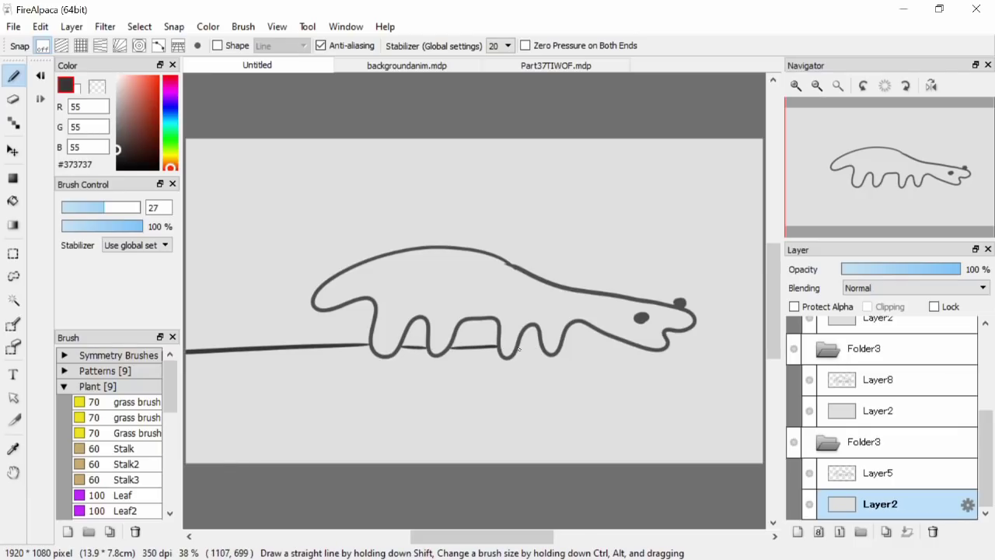
Paste the ground-line background above Layer2 in each of the three upper frame folders and merge each copy down
click(905, 416)
key(ctrl+v)
click(907, 531)
drag(984, 438, 987, 371)
click(932, 367)
key(ctrl+v)
click(907, 529)
click(909, 399)
key(ctrl+v)
click(908, 535)
Preview the four-frame dragon animation with AutoPlay and close the preview
click(277, 27)
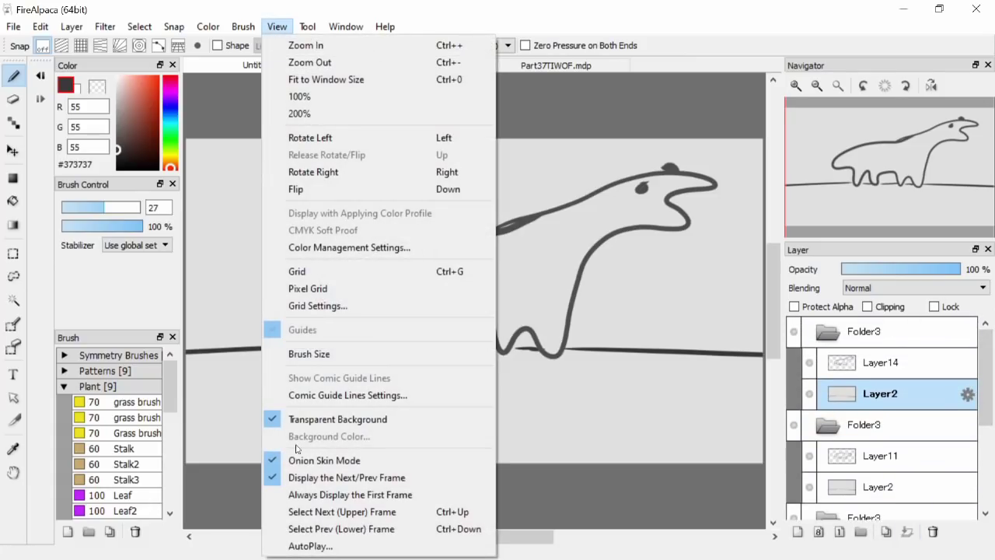
click(310, 546)
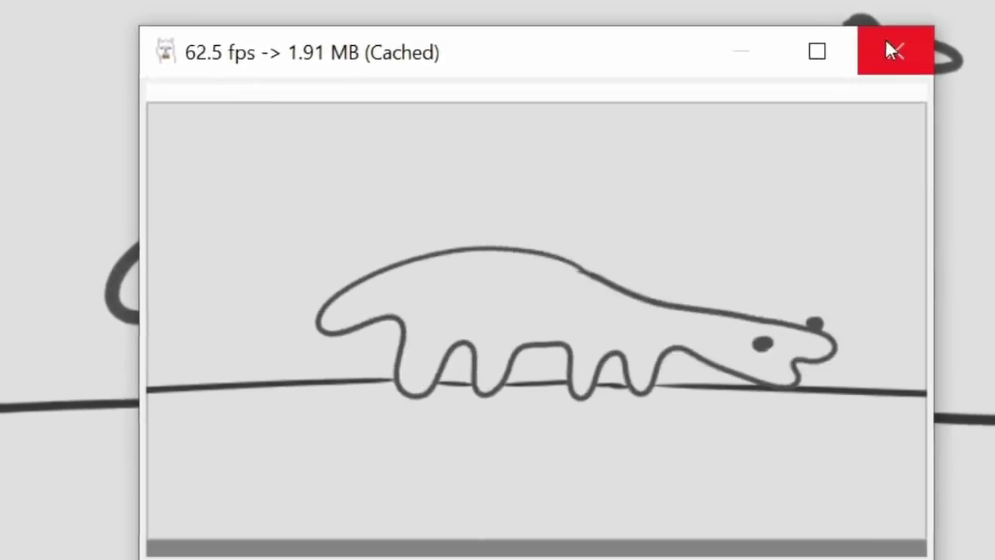
click(898, 45)
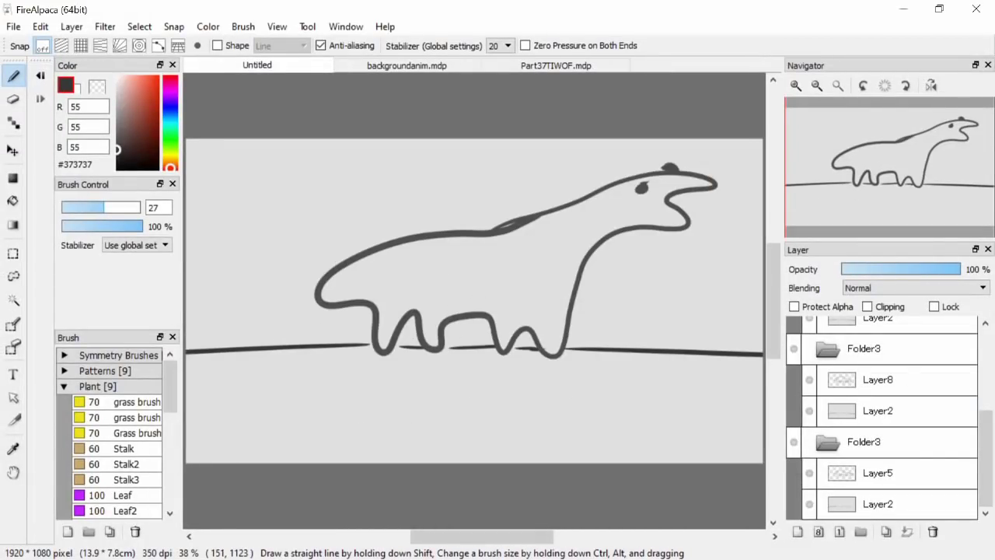
Switch to File Explorer and create a folder named Animation inside Pictures
drag(1, 13, 505, 116)
click(920, 123)
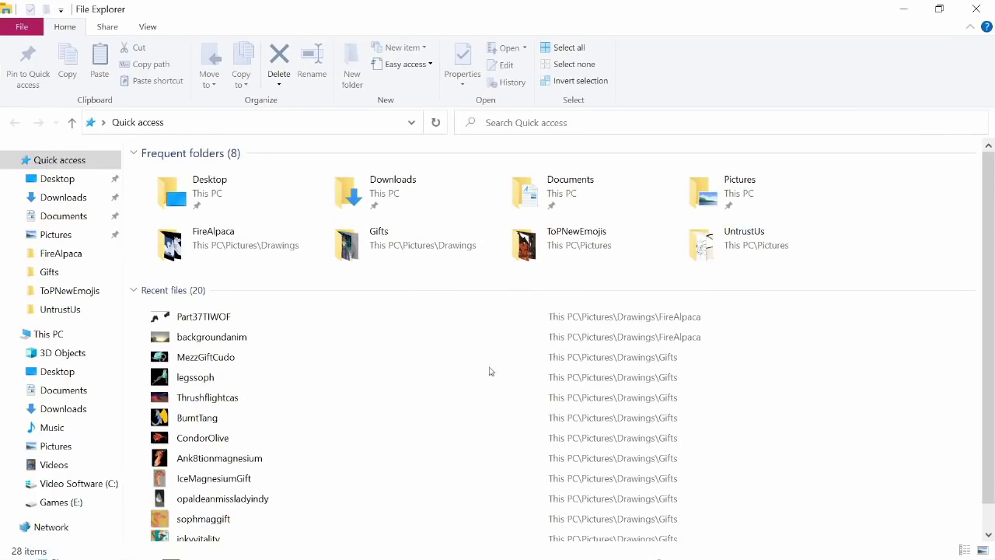
click(56, 446)
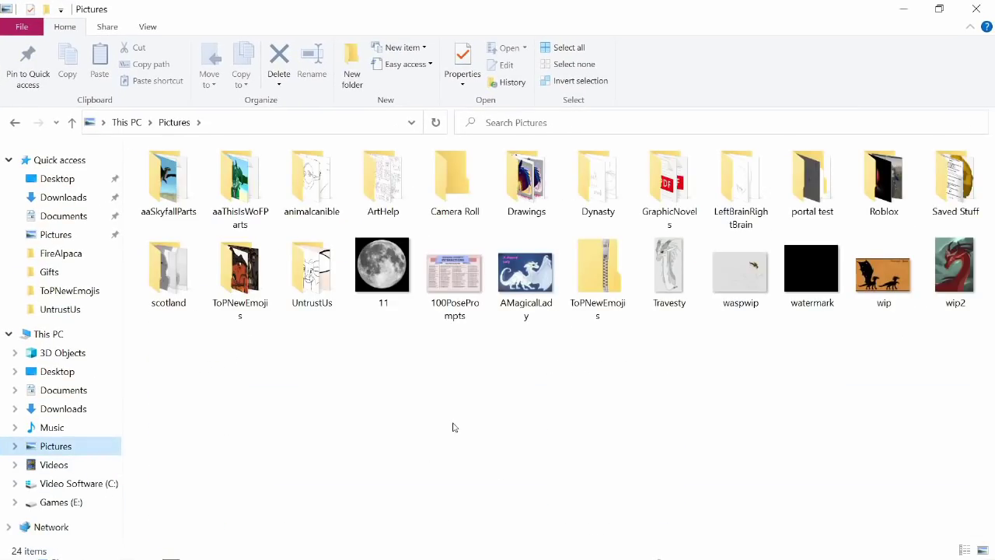
click(354, 78)
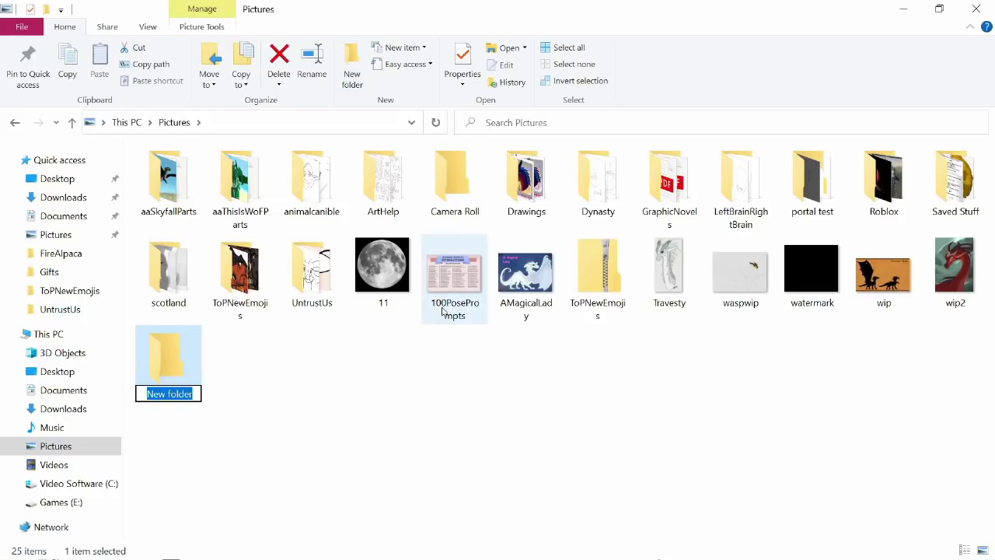
text(Animation)
click(529, 437)
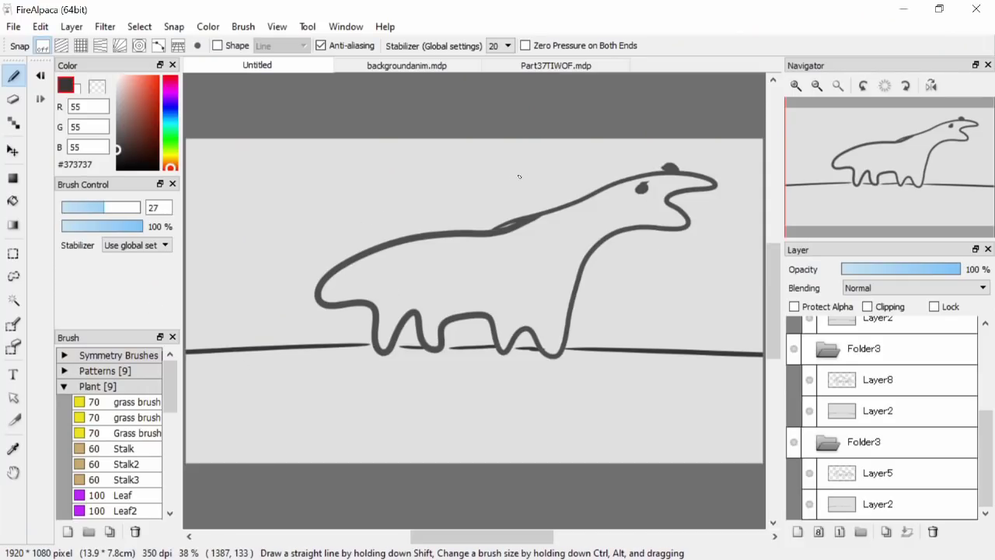
Export the lowest frame folder in FireAlpaca as a PNG named 1 into Pictures > Animation
click(883, 437)
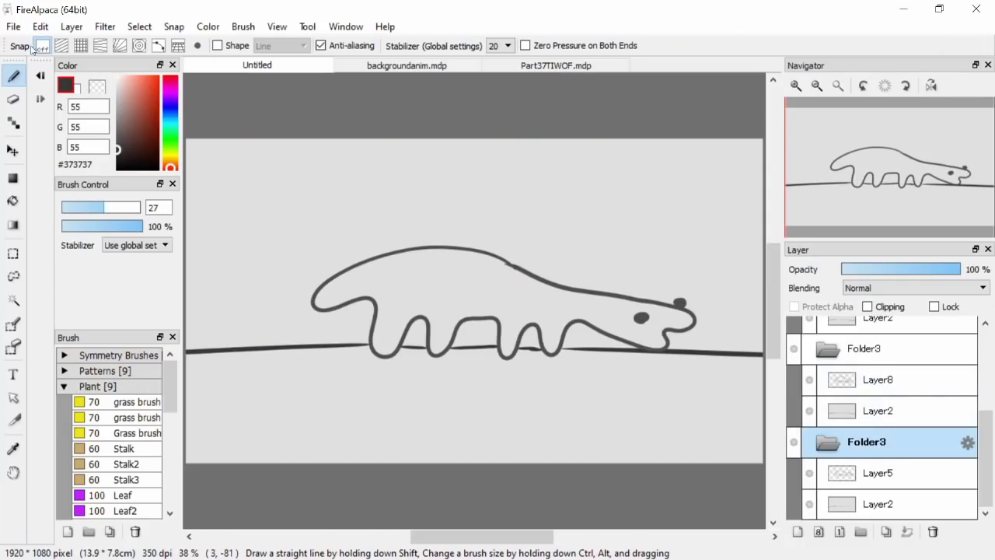
click(13, 27)
click(47, 222)
click(493, 363)
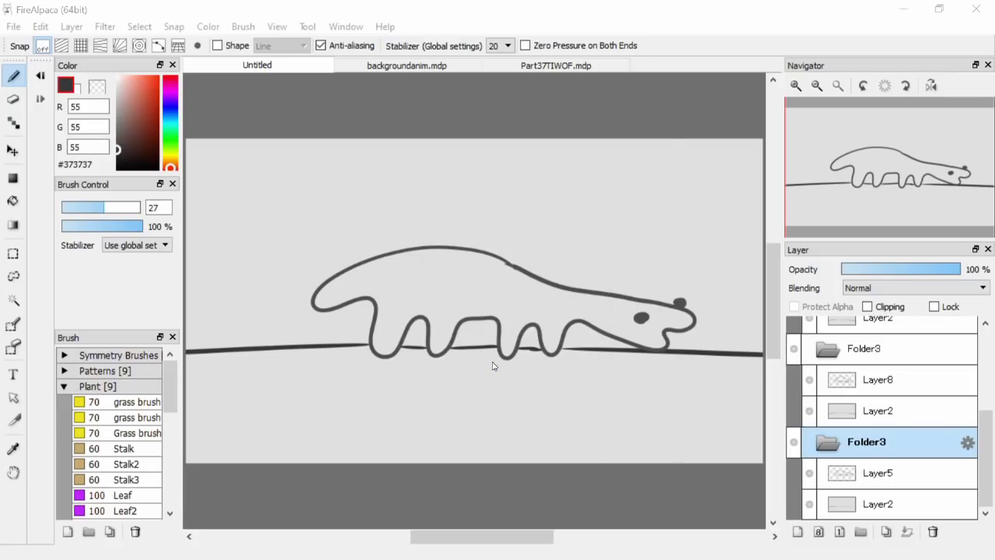
click(190, 351)
scroll(450, 358, down, 6)
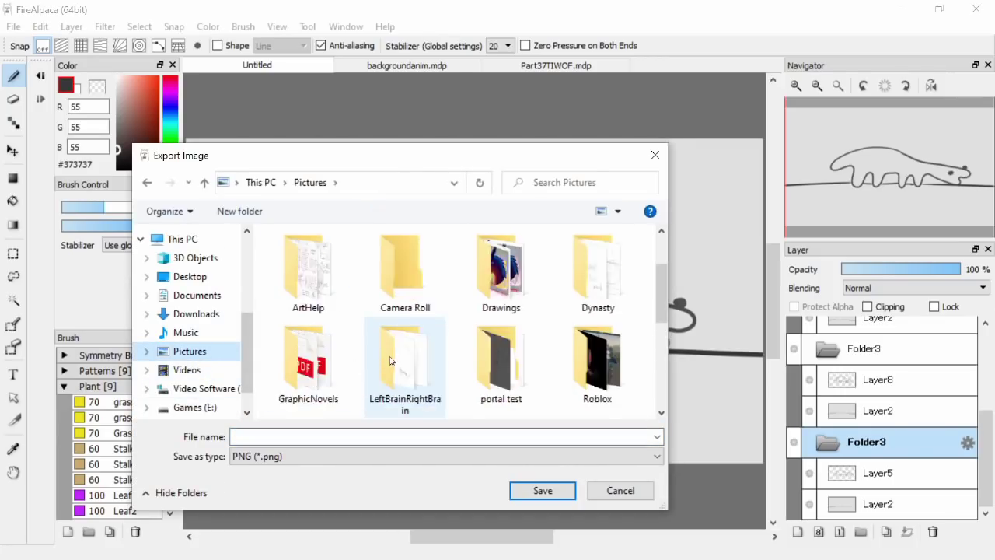
scroll(449, 359, up, 8)
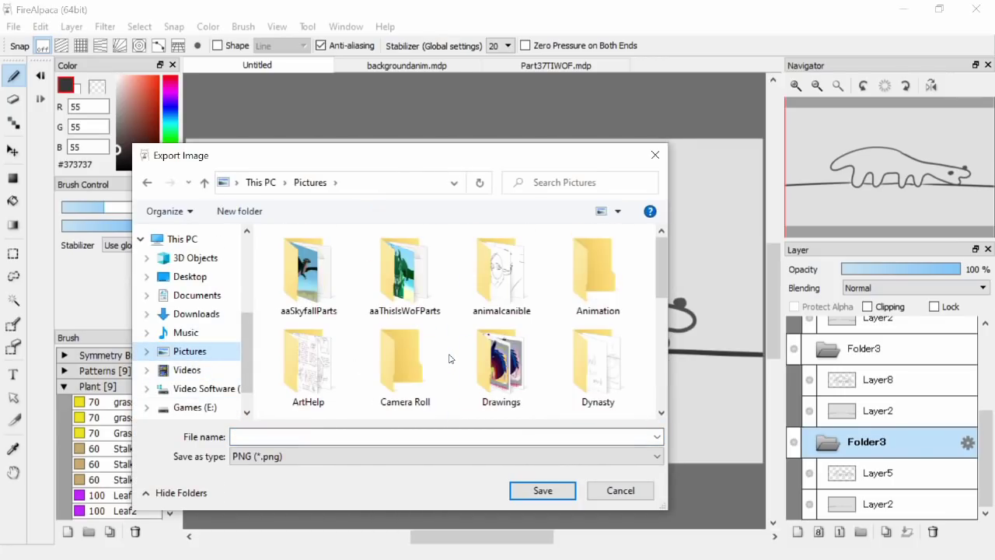
double_click(611, 287)
click(418, 433)
text(1)
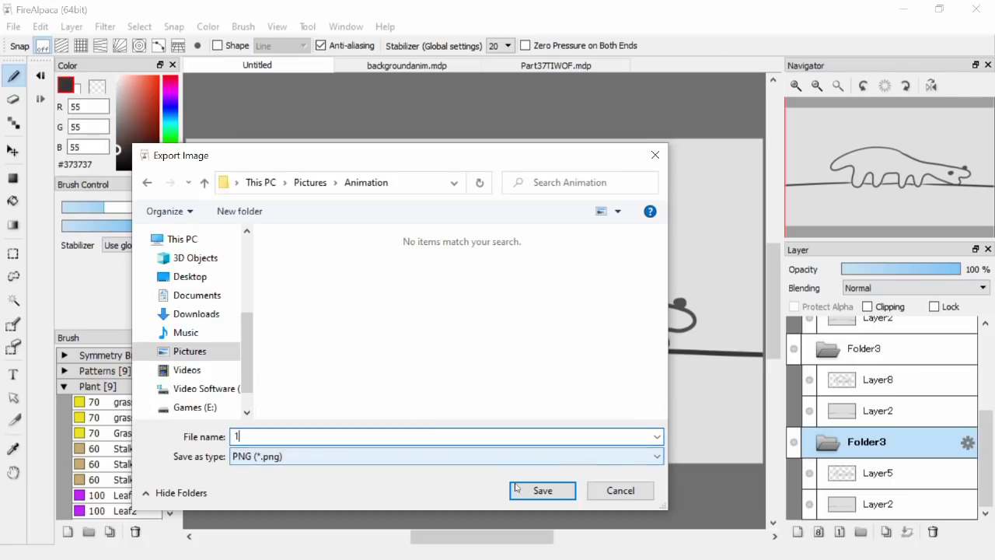
click(536, 489)
Export the second-lowest frame folder as a 24-bit PNG named 2 into the Animation folder
scroll(863, 436, up, 2)
click(864, 436)
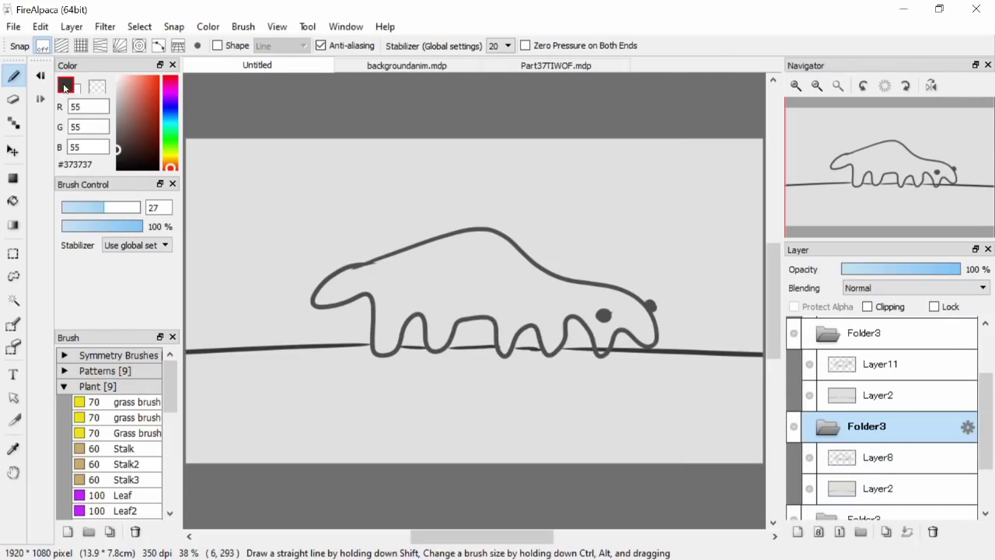
click(13, 26)
click(54, 220)
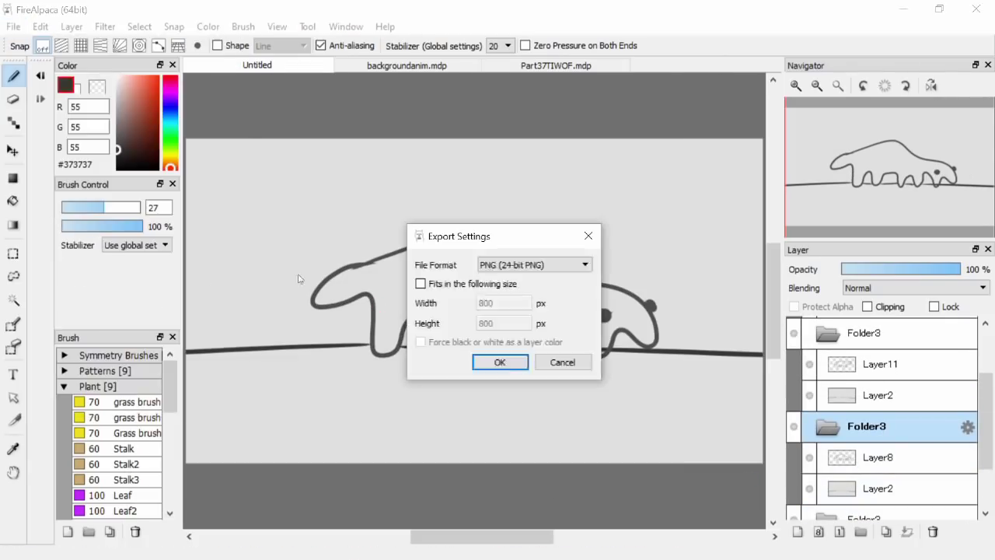
click(498, 361)
text(2)
click(543, 490)
Export the frame folder containing Layer11 as a PNG named 3 into the Animation folder
scroll(877, 424, up, 1)
click(871, 425)
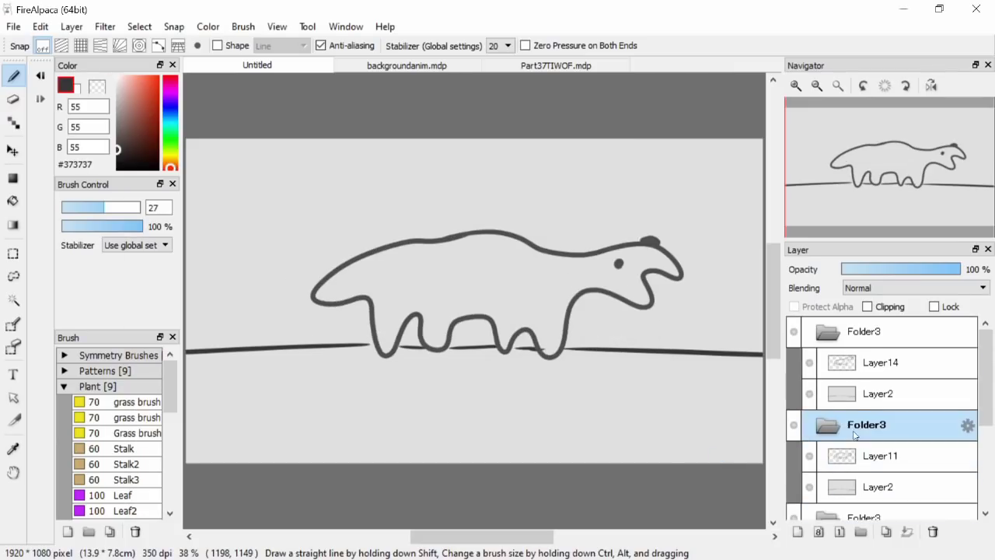
click(14, 27)
click(55, 220)
click(501, 363)
text(3)
click(543, 490)
Export the uppermost frame folder, containing Layer14, as a PNG named 4 into the Animation folder
click(867, 332)
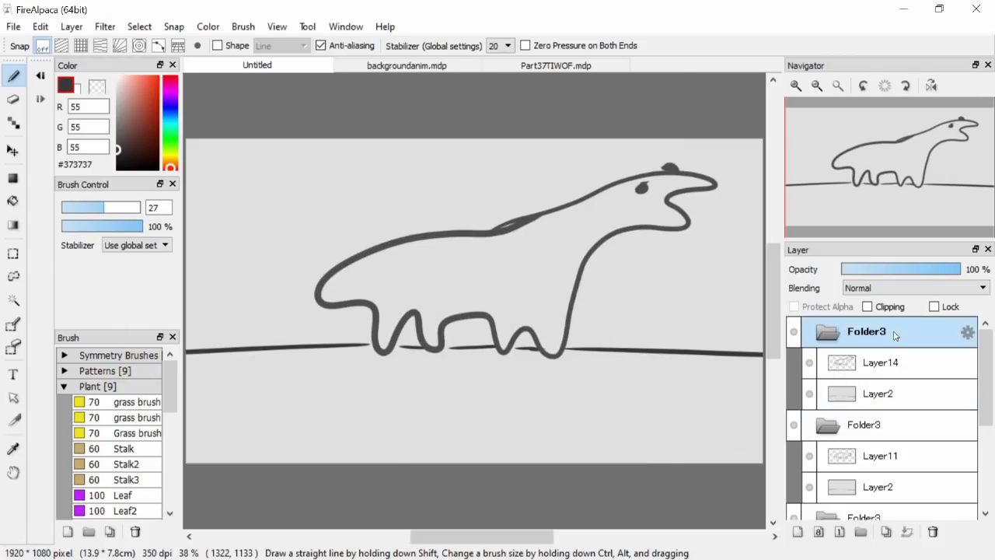
click(14, 27)
click(44, 220)
click(490, 359)
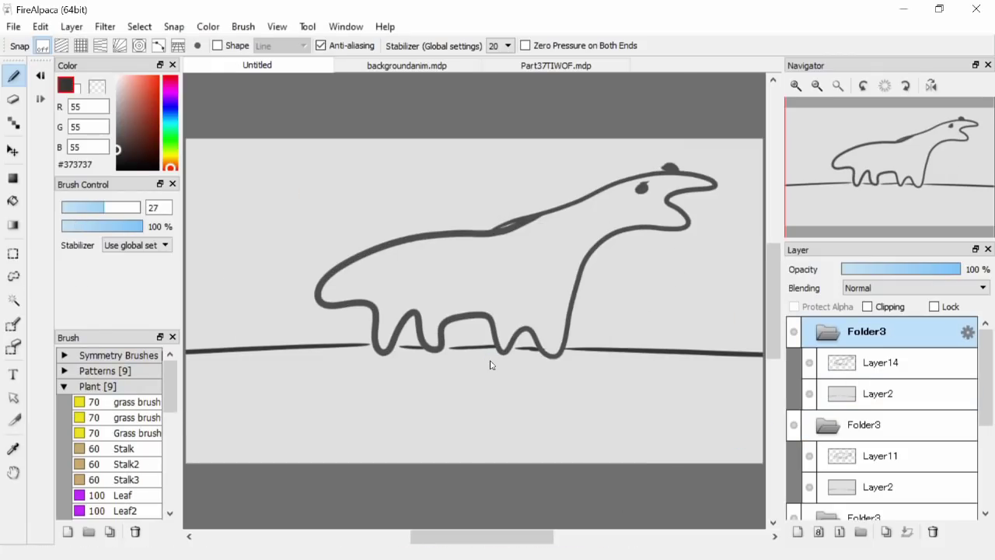
text(4)
click(543, 490)
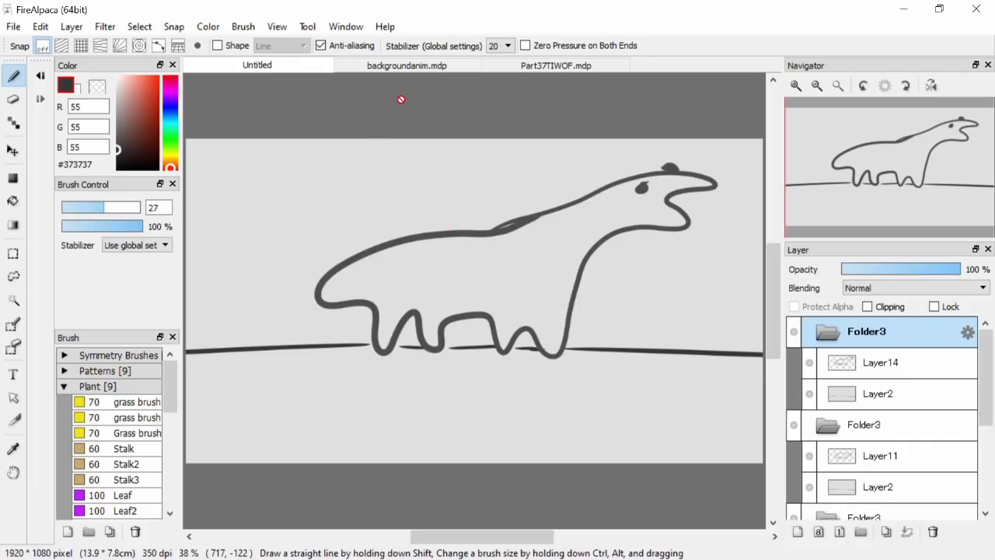
Switch to the Part37TIWOF.mdp document and check the recently opened files
click(535, 64)
click(14, 26)
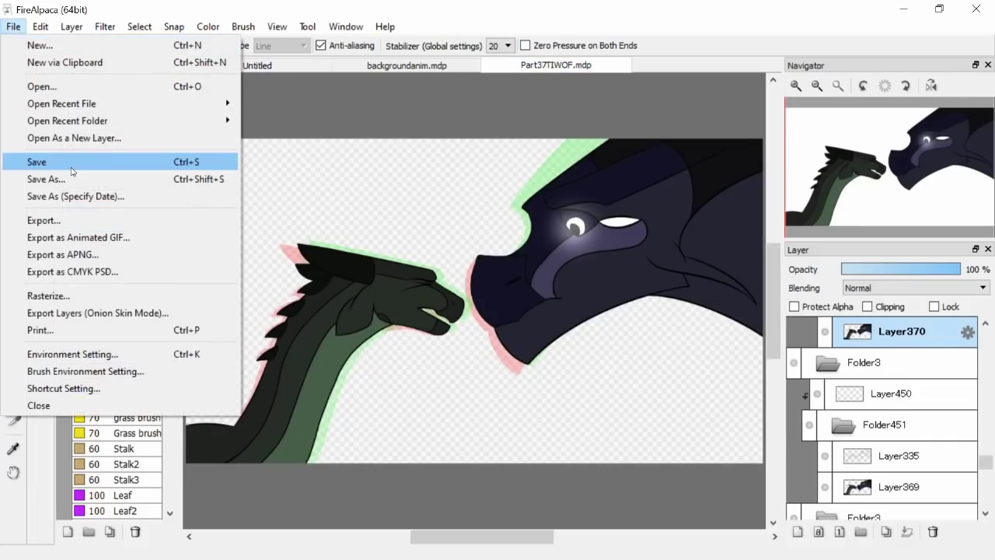
mouse_move(58, 103)
click(401, 138)
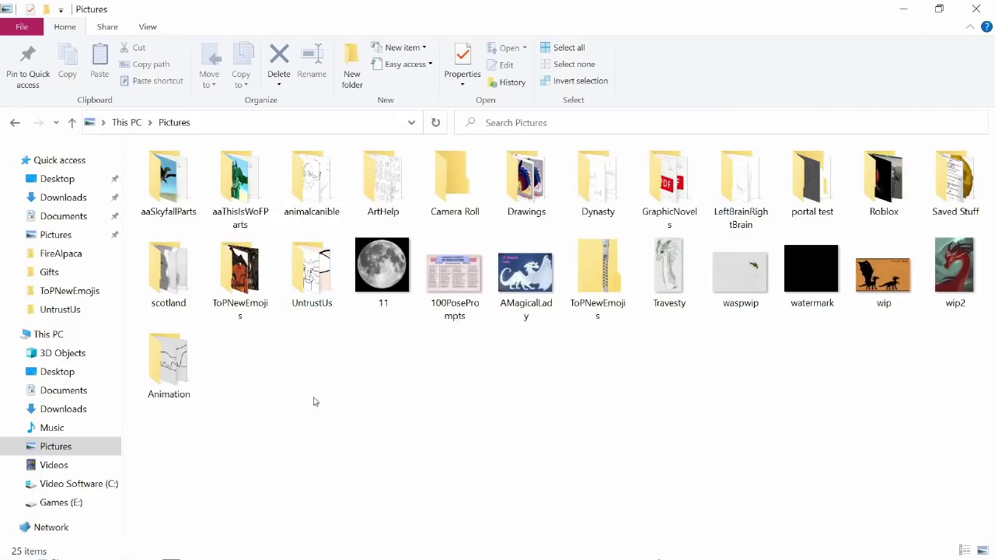
Open the UntrustUs folder in File Explorer and examine how its exported frames are numbered
double_click(311, 272)
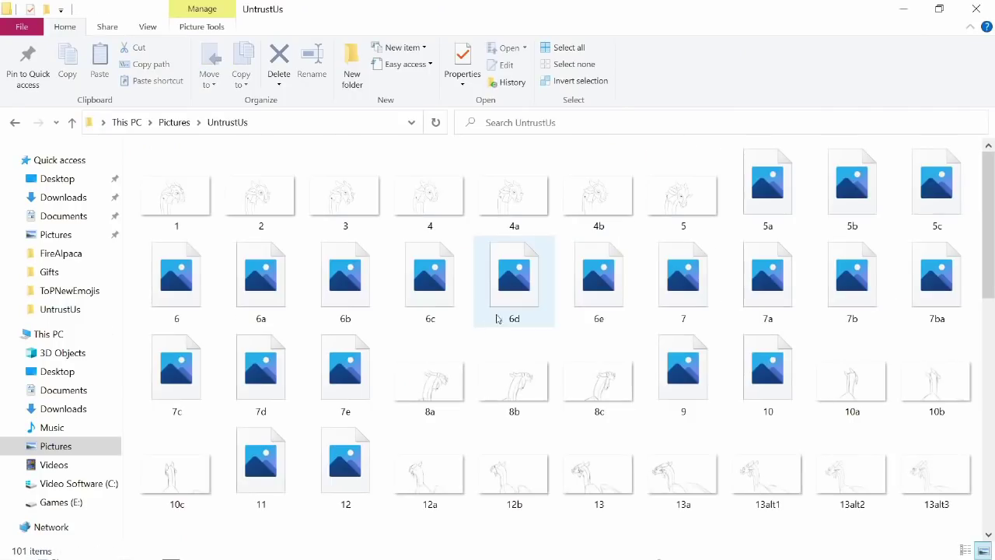
scroll(476, 448, down, 5)
scroll(428, 386, up, 5)
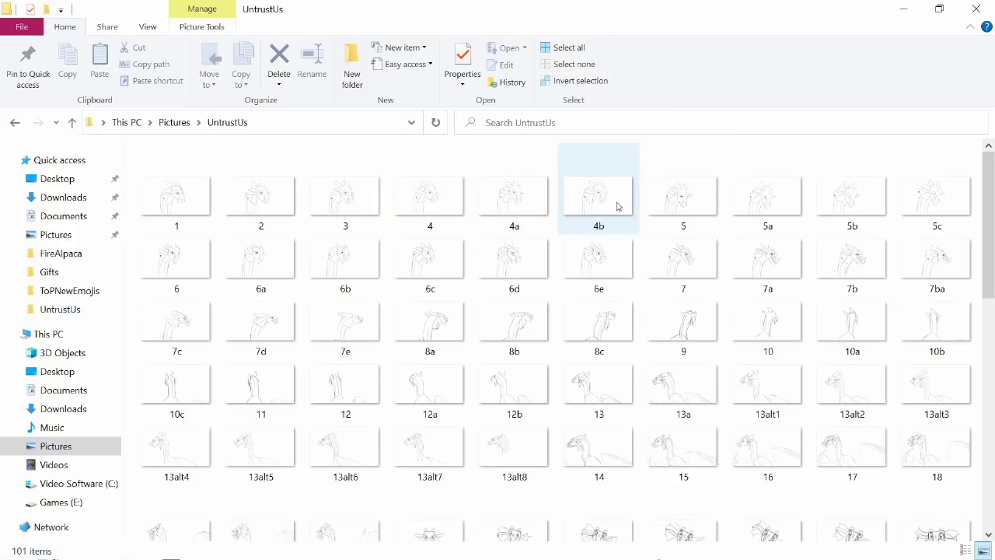
scroll(508, 387, down, 5)
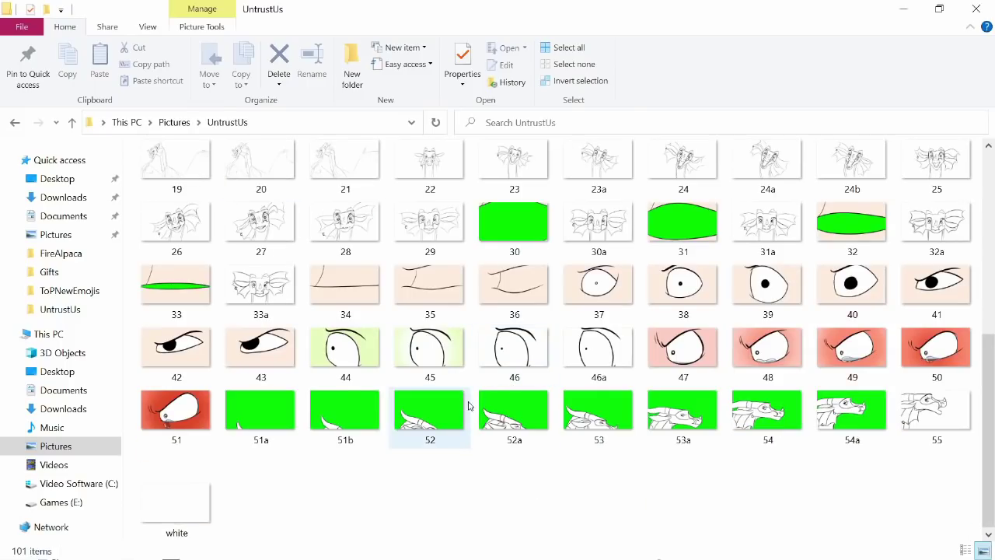
scroll(278, 481, up, 5)
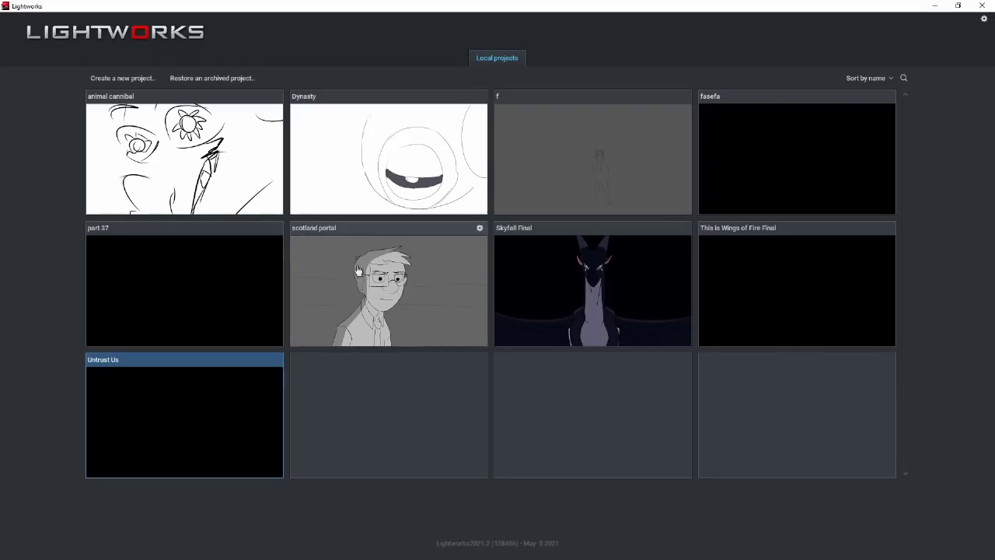
Create a new project named Animation in Lightworks and open its editing workspace
click(122, 78)
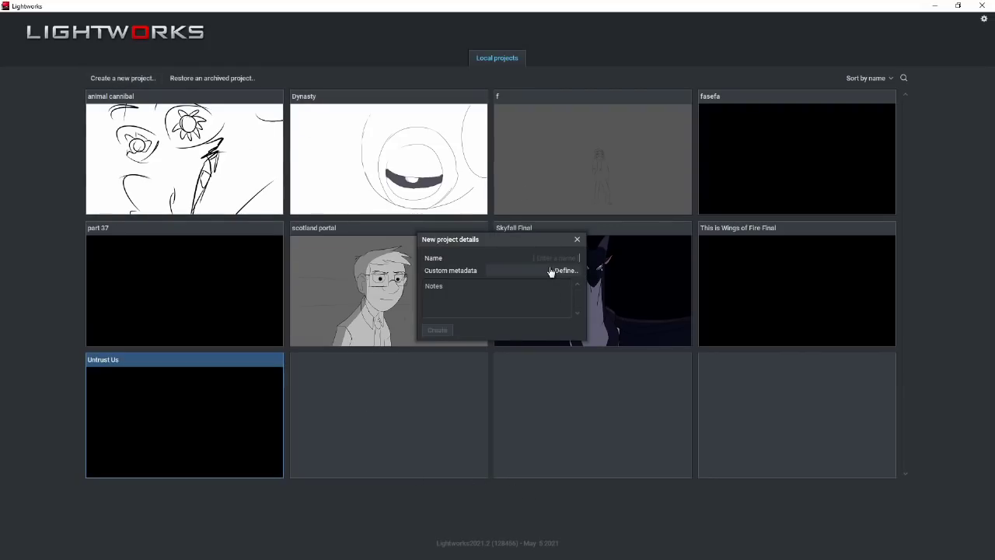
click(551, 271)
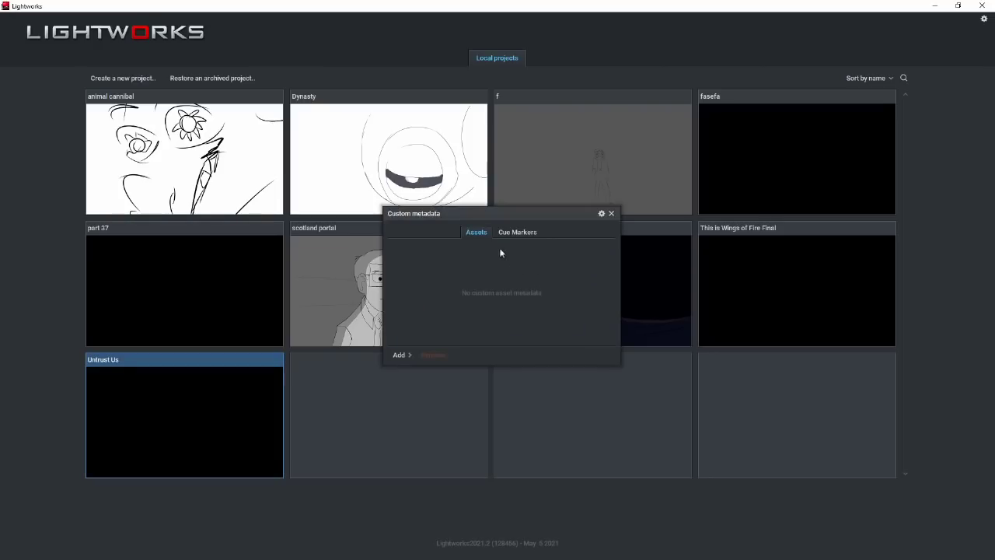
click(612, 214)
click(438, 330)
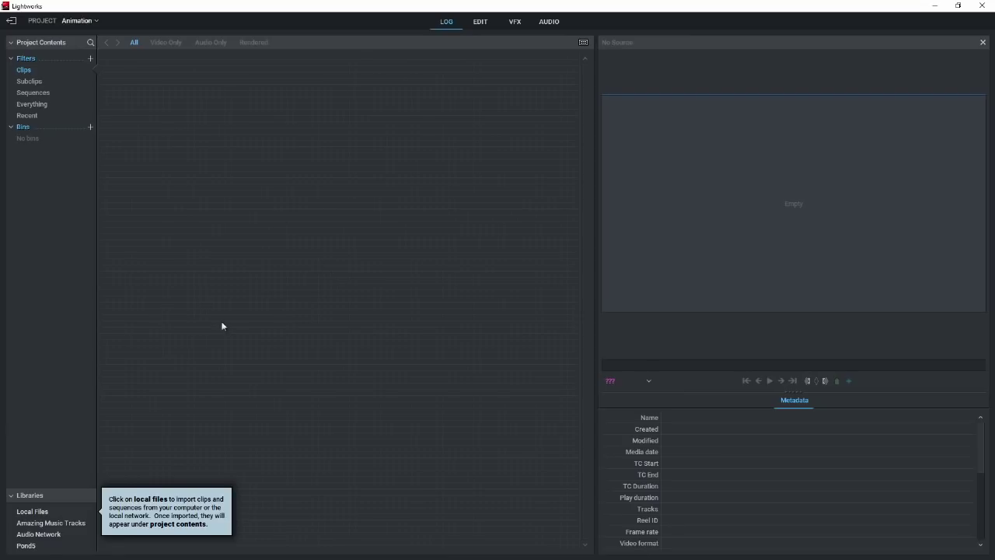
click(479, 23)
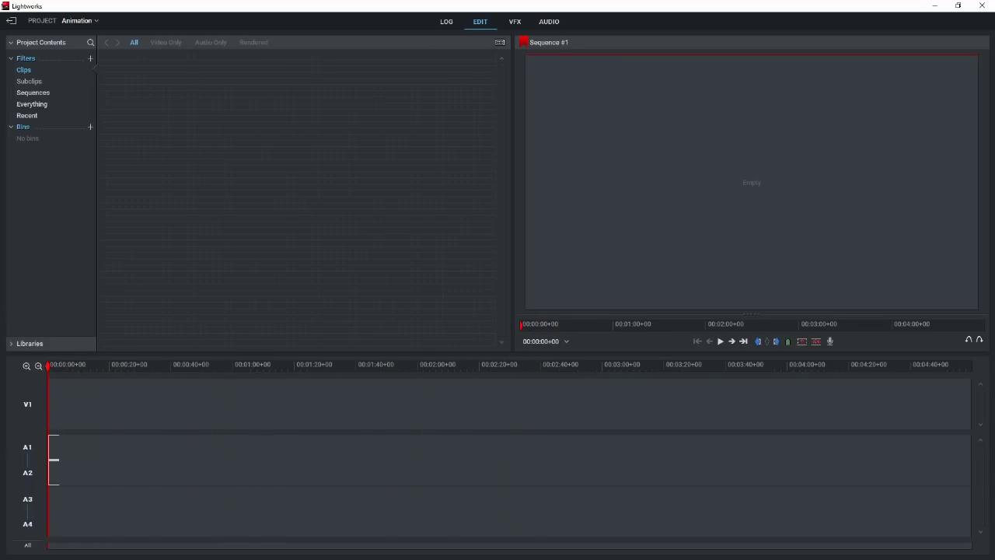
Open a File Explorer window and shrink it to float over the Lightworks workspace
key(super+e)
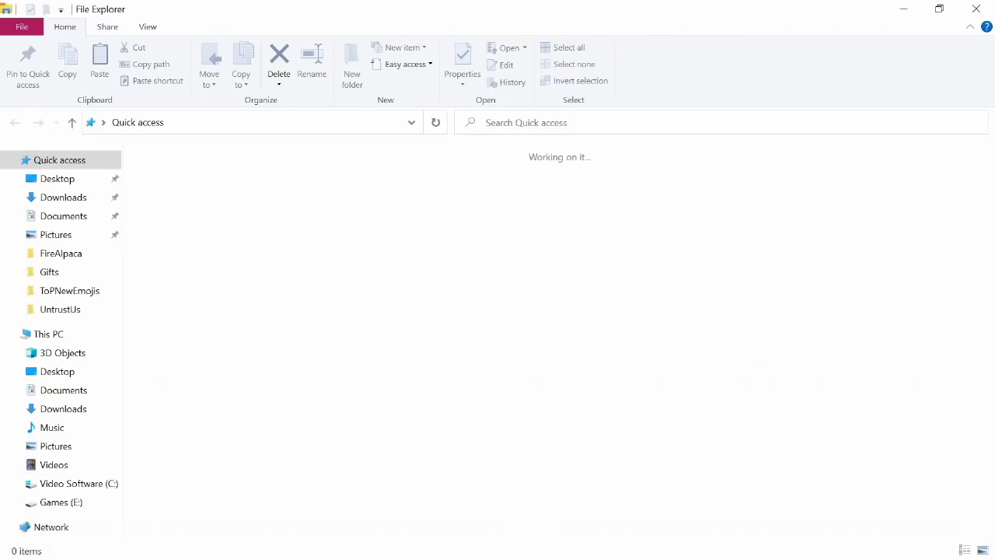
drag(472, 6, 583, 104)
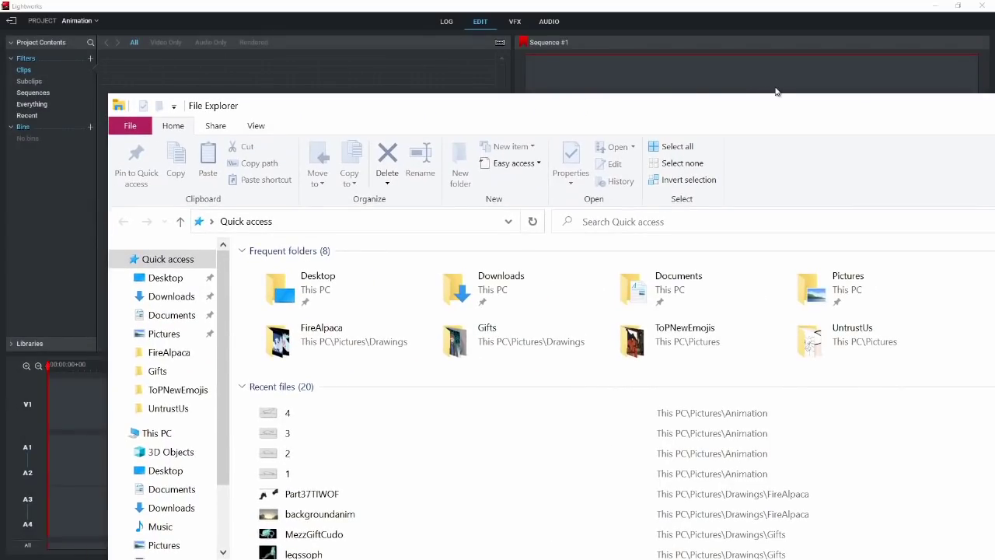
drag(685, 115, 560, 140)
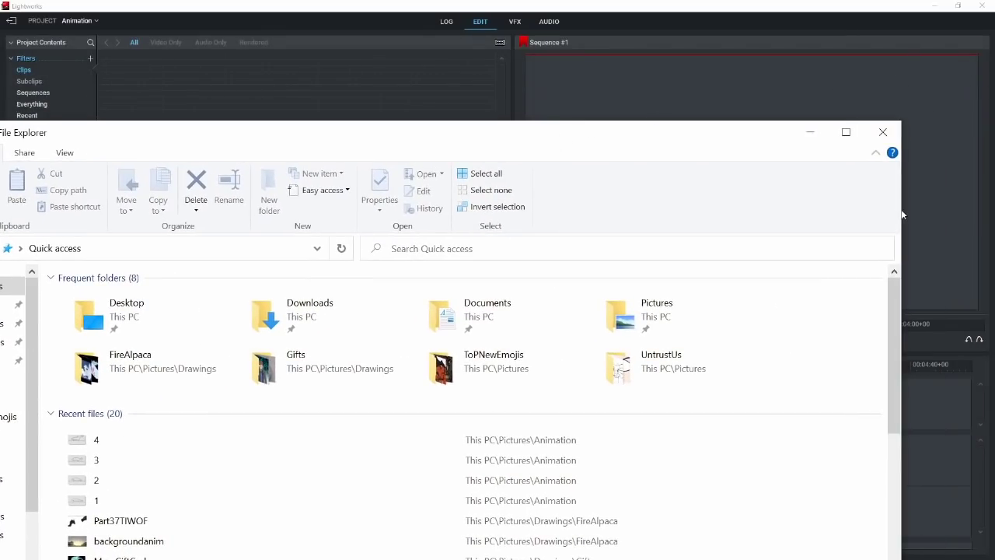
drag(905, 208, 430, 234)
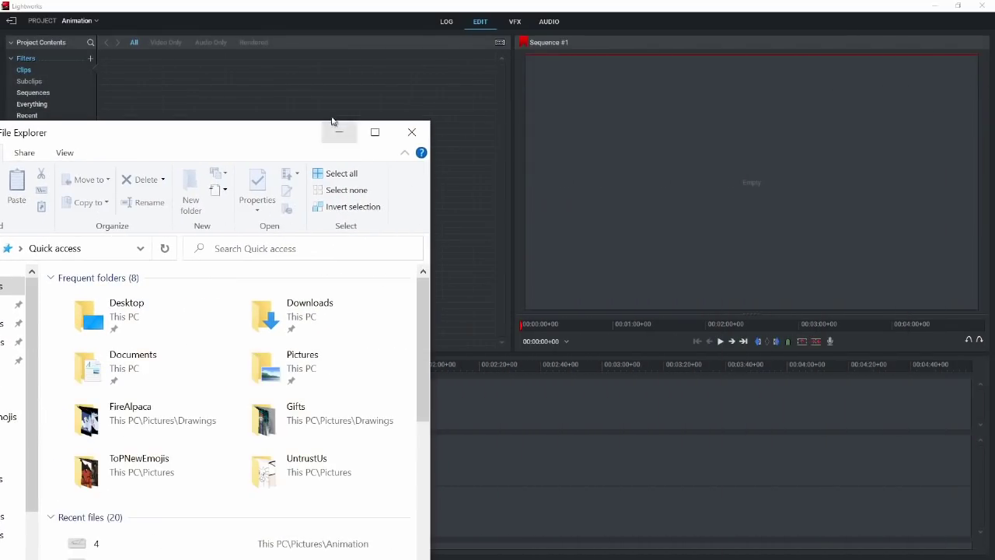
drag(311, 120, 598, 126)
Open the Animation folder inside Pictures in the floating File Explorer window
click(310, 352)
scroll(555, 333, down, 1)
scroll(555, 333, up, 1)
scroll(555, 333, down, 1)
scroll(622, 311, up, 1)
double_click(640, 299)
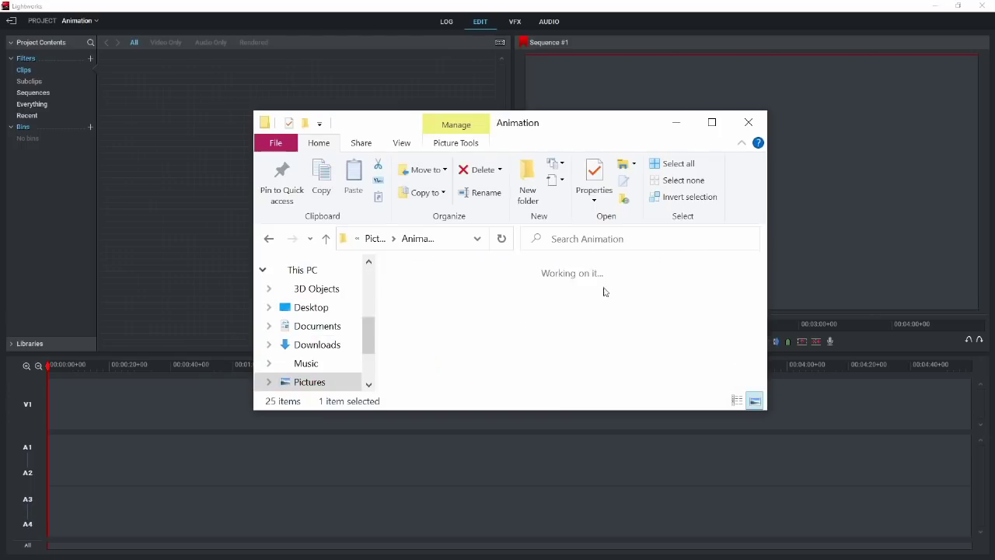
Import images 1, 2, 3 and 4 into the Lightworks project contents and minimize File Explorer
drag(432, 314, 169, 287)
drag(527, 332, 149, 276)
drag(619, 311, 161, 285)
drag(713, 311, 181, 253)
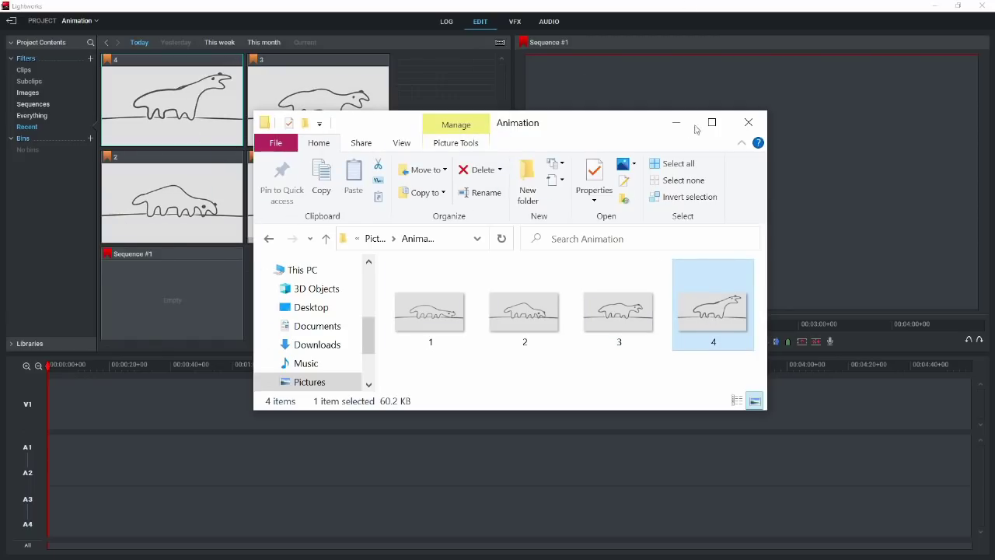
click(676, 123)
Place image 1 at the start of video track V1 in Sequence #1
drag(272, 231, 55, 428)
click(27, 367)
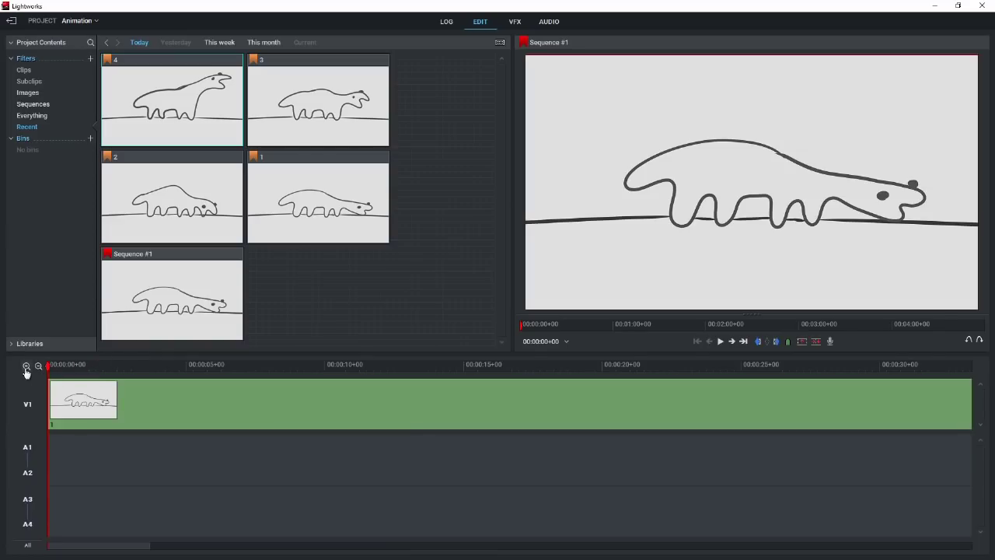
Place images 2, 3 and 4 after image 1 on track V1, starting at two-frame intervals
click(26, 370)
click(25, 370)
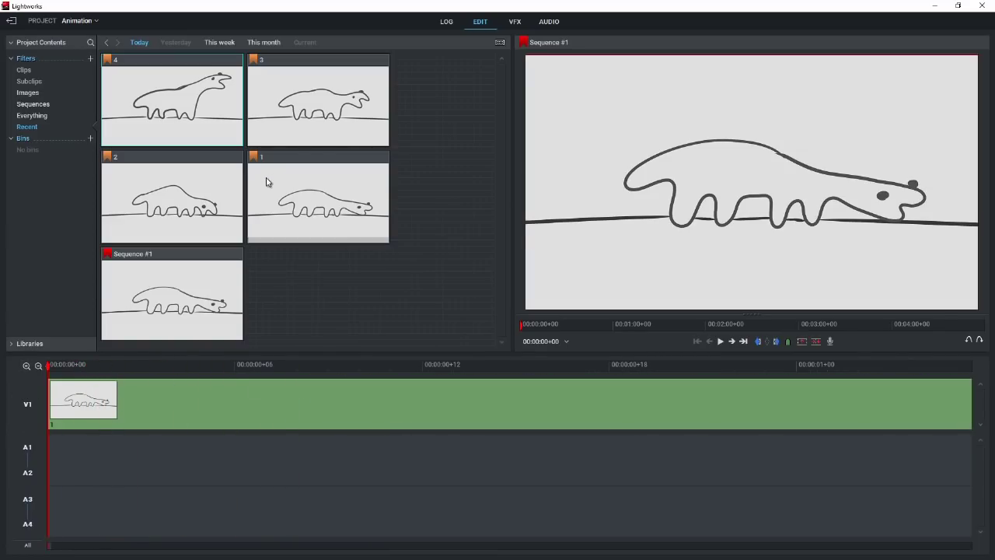
drag(171, 198, 127, 415)
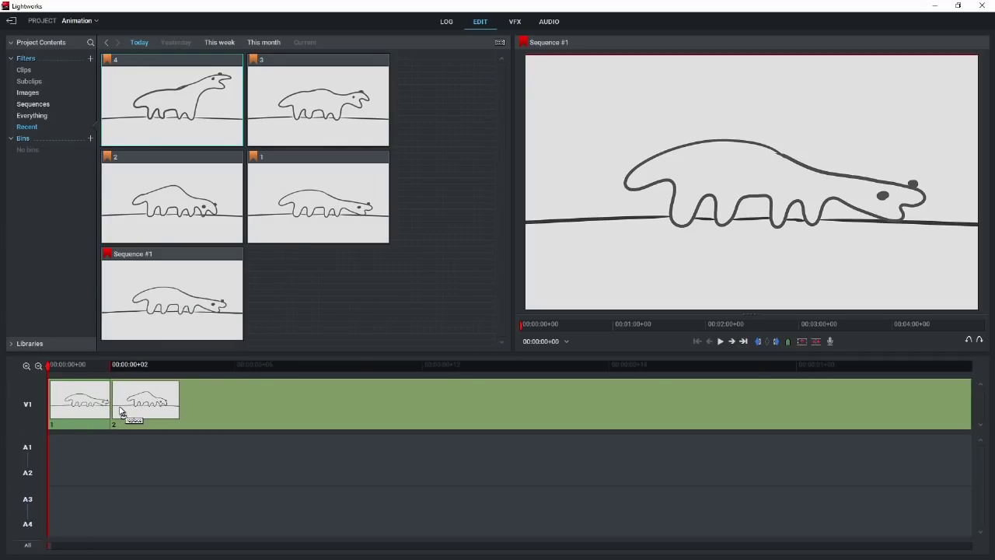
drag(268, 128, 185, 413)
drag(171, 116, 254, 421)
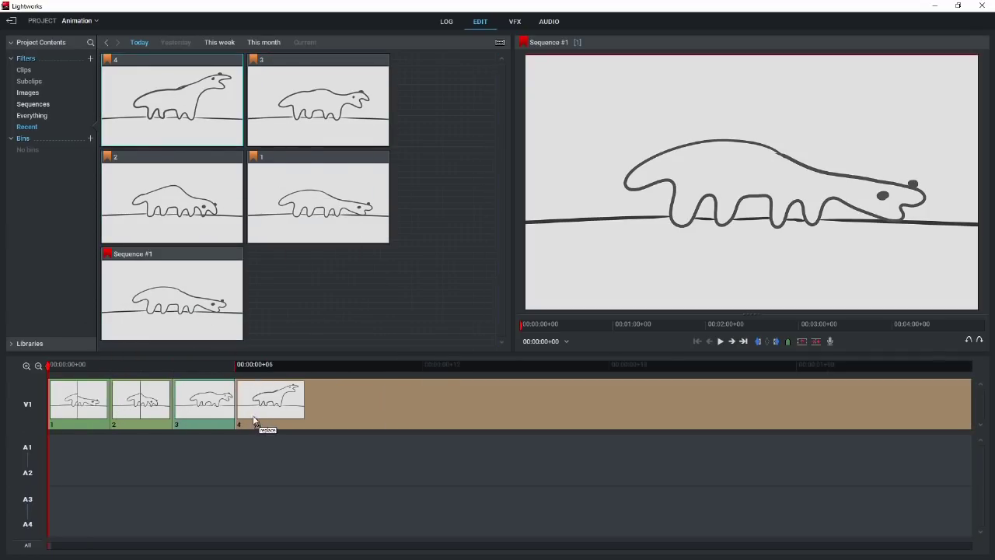
Play the four-image sequence twice from the start to check its speed
click(720, 344)
drag(456, 367, 48, 366)
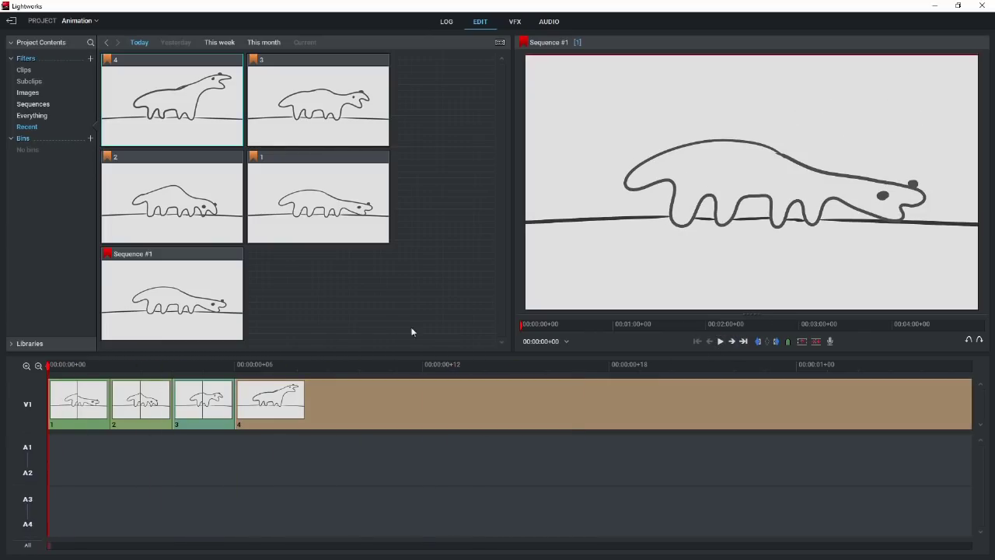
click(720, 343)
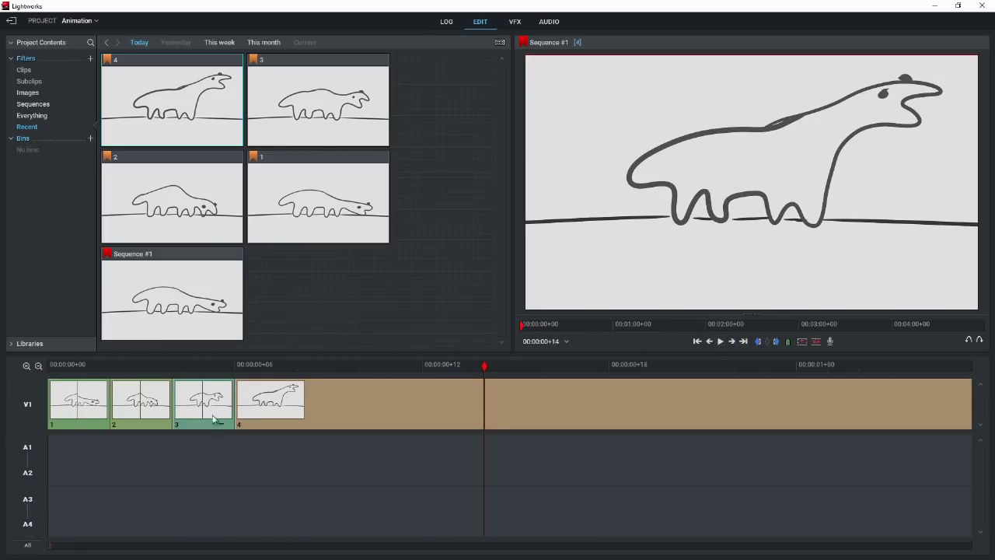
Shorten images 1, 2 and 3 on V1 to one frame each and return the playhead to the start
drag(146, 409, 178, 373)
key(Home)
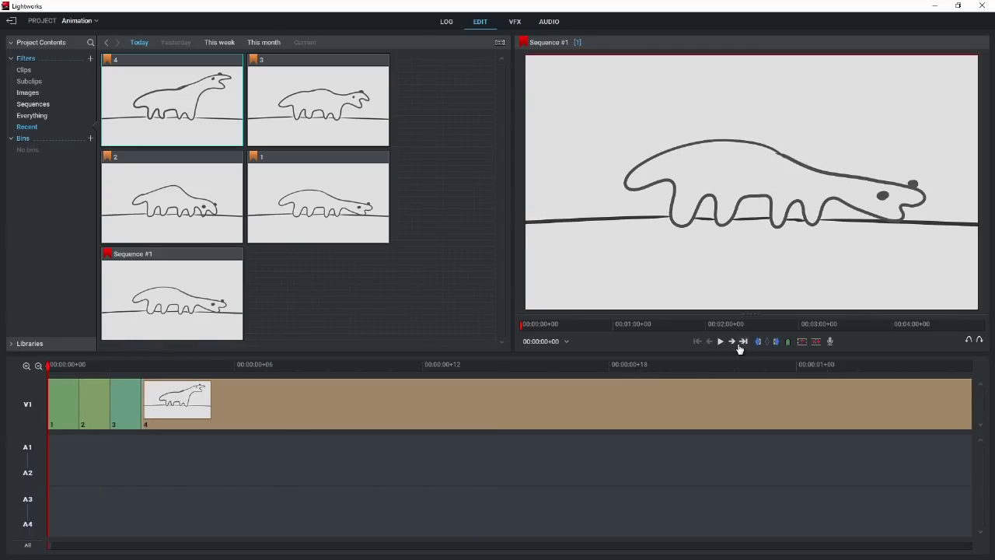
key(Home)
Show the project's sequences and repeatedly insert Sequence #1 into its own V1 track to loop the four frames
click(35, 104)
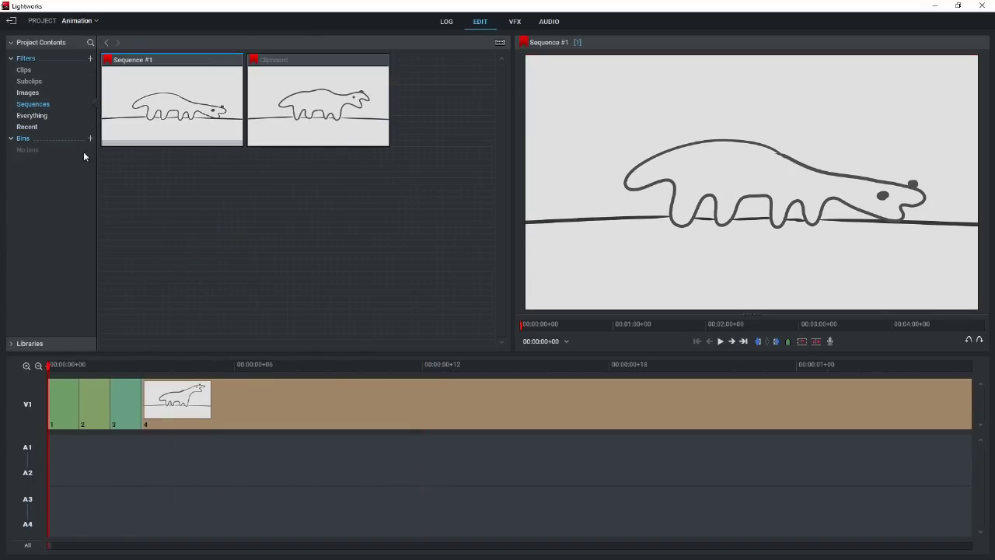
drag(150, 104, 211, 427)
drag(305, 418, 304, 416)
drag(213, 140, 563, 413)
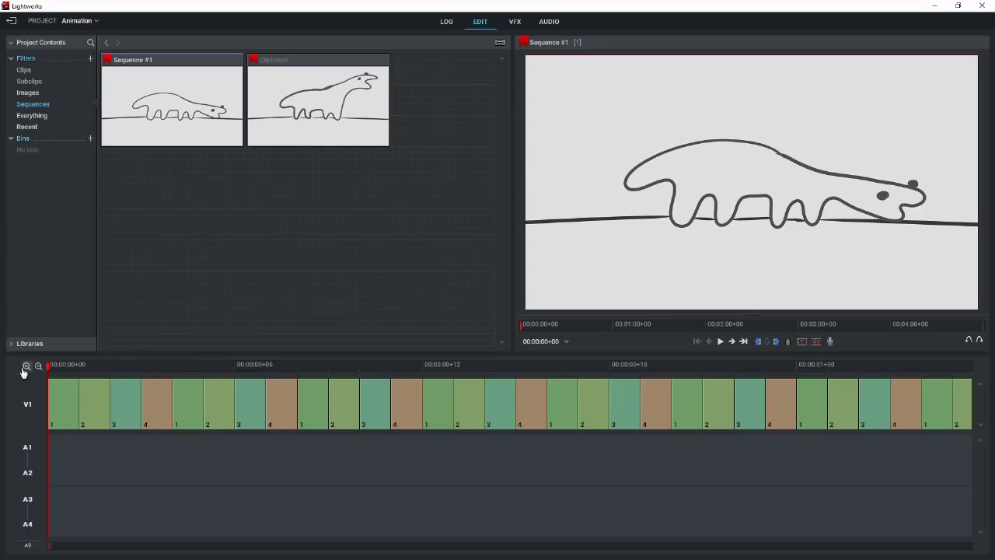
Insert another copy of Sequence #1 into the timeline to lengthen the loop and play the result
click(25, 366)
click(38, 366)
mouse_move(160, 117)
mouse_down()
mouse_move(451, 329)
mouse_move(387, 412)
mouse_up()
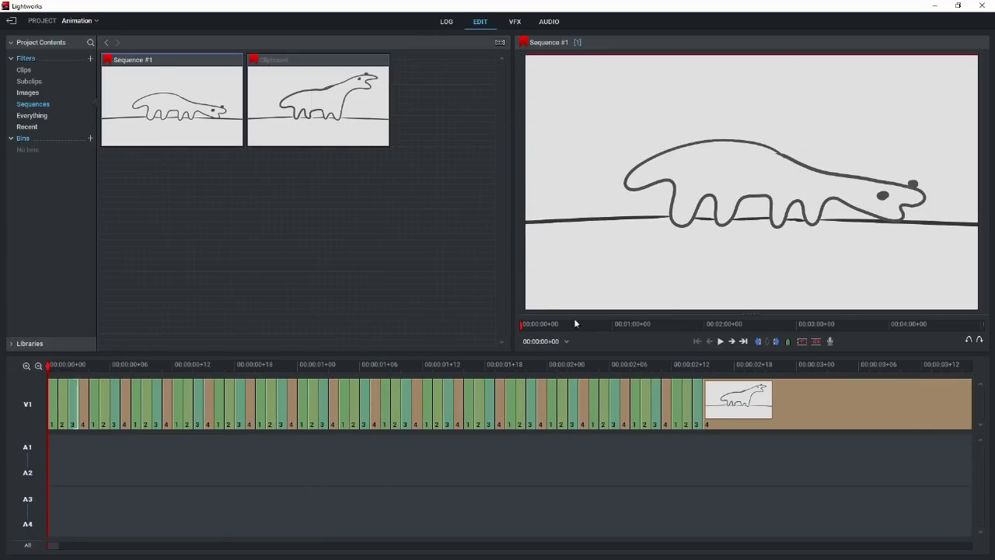
click(719, 347)
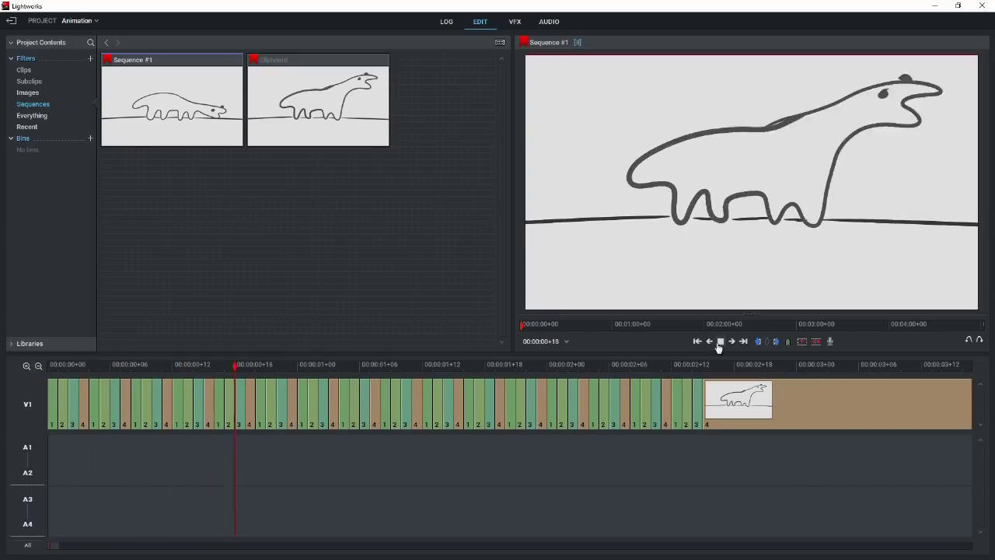
click(718, 347)
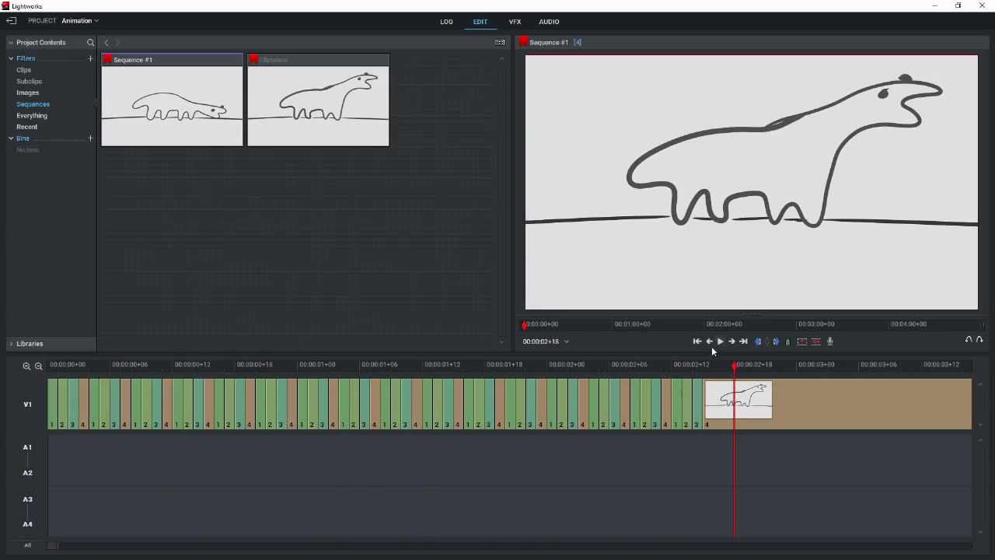
Return the playhead to the start, extend the loop with one more copy of Sequence #1 and preview it
drag(696, 363, 24, 412)
drag(109, 144, 704, 403)
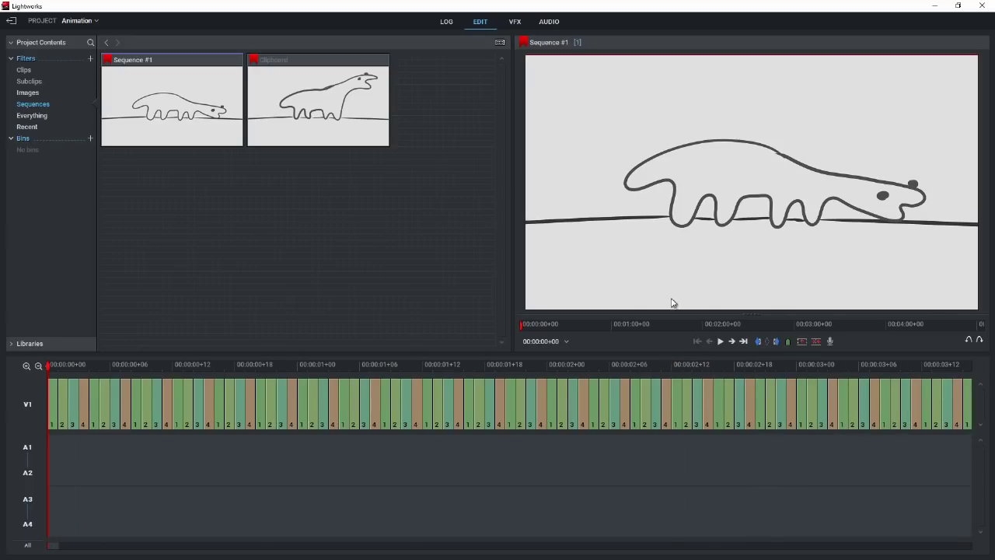
click(720, 341)
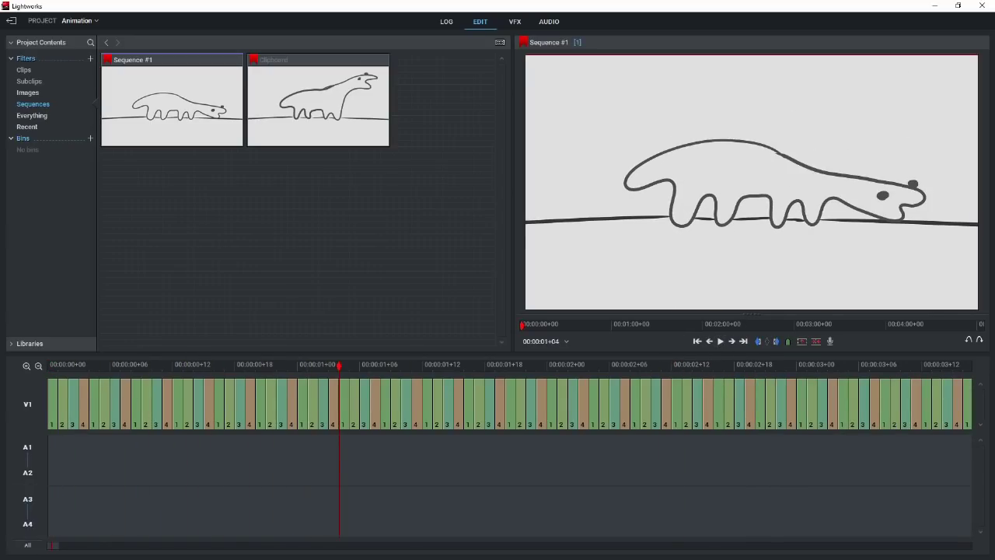
Import the Coconut Mall track from the Mario folder inside Music into the project at 24 fps
key(alt+Tab)
key(alt+Tab)
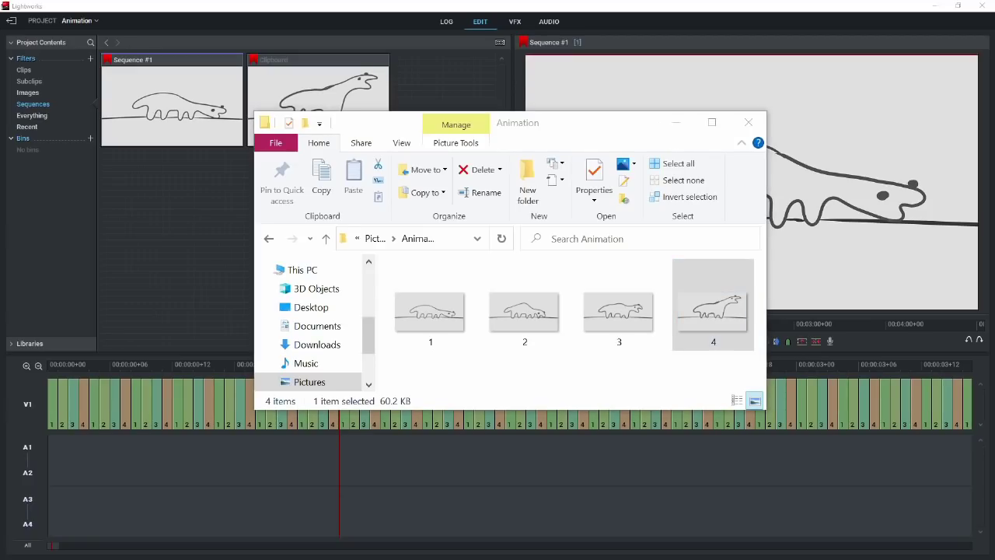
click(306, 363)
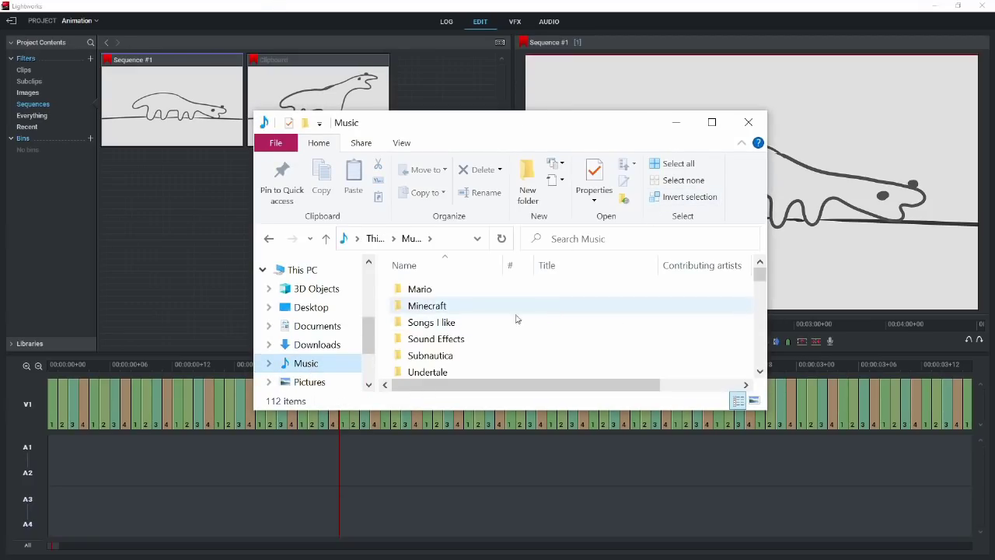
double_click(420, 289)
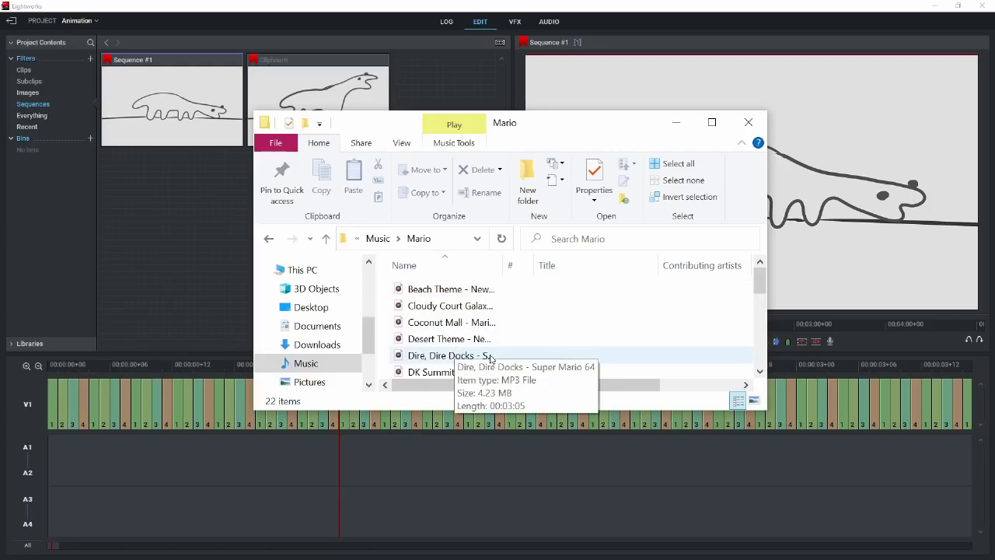
click(451, 322)
click(675, 131)
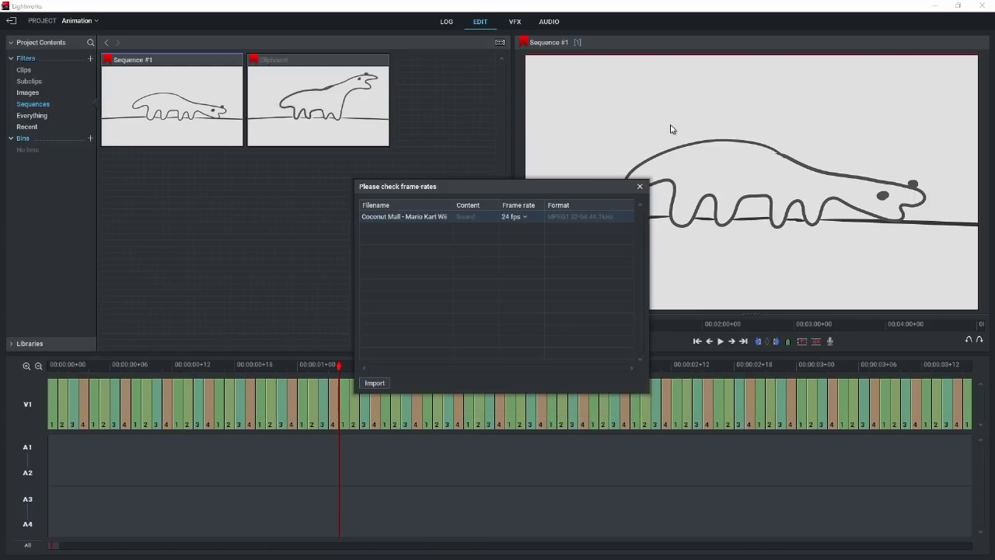
click(373, 383)
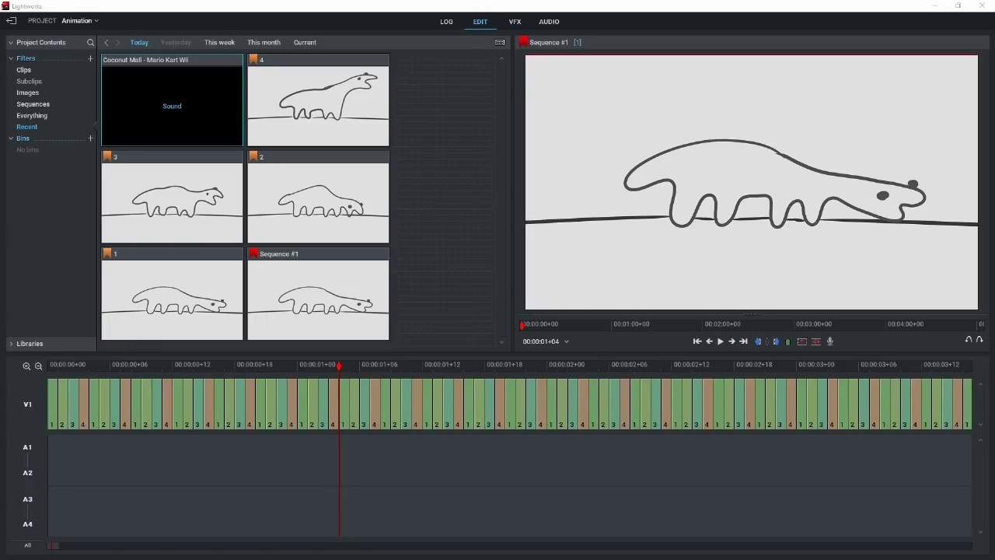
Place the Coconut Mall music at the start of tracks A1 and A2 and return the playhead to the beginning
drag(184, 102, 52, 476)
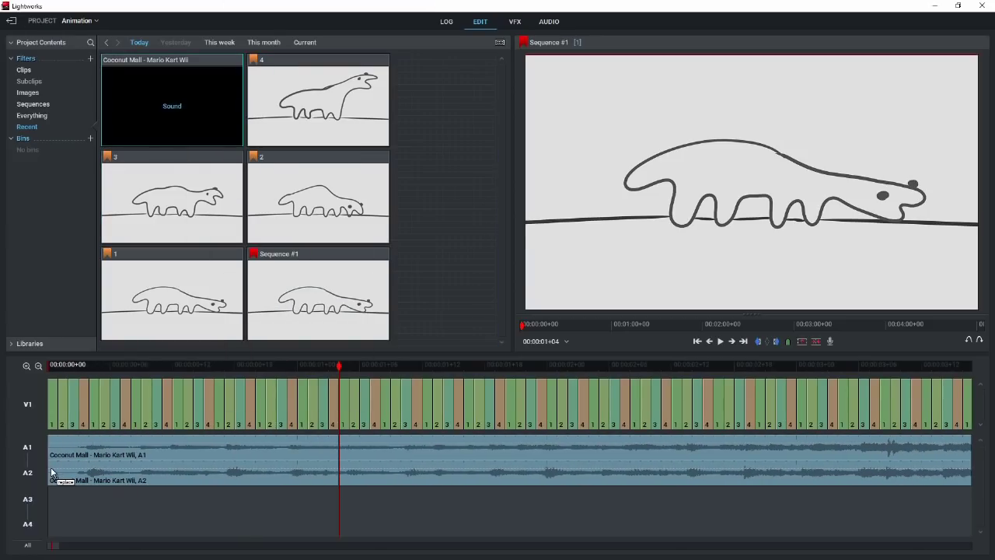
drag(196, 362, 49, 377)
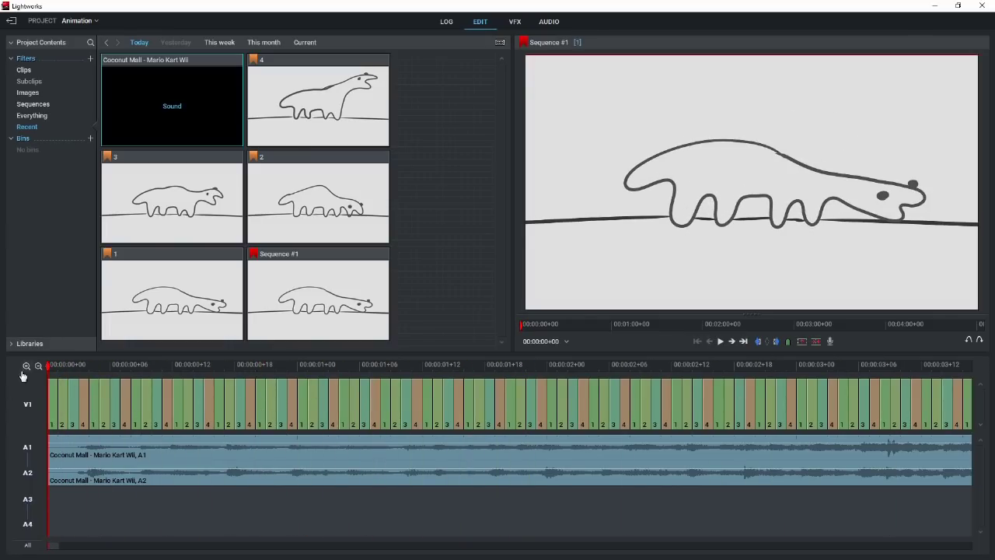
click(38, 366)
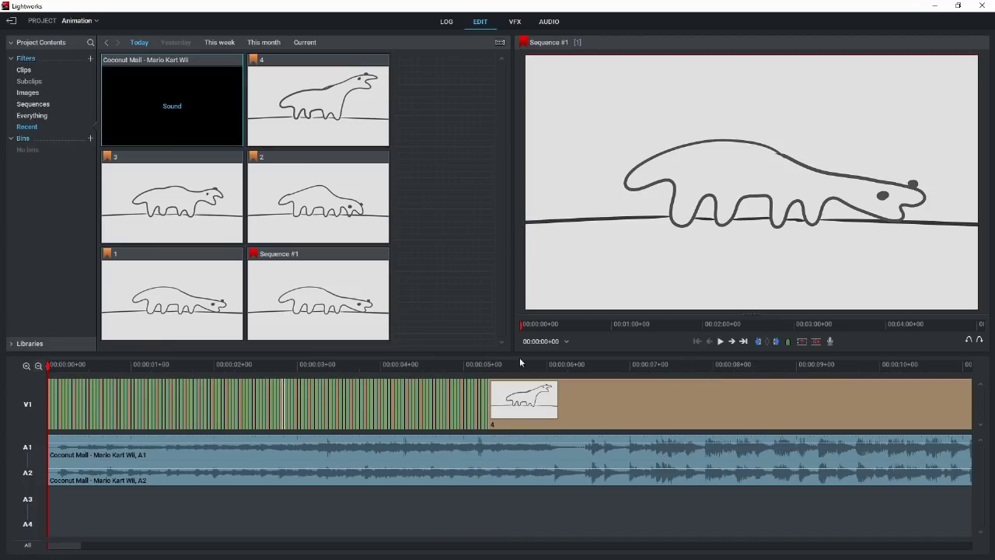
Play the animation with its music and cut the video and audio tracks at 00:00:07+14
click(720, 341)
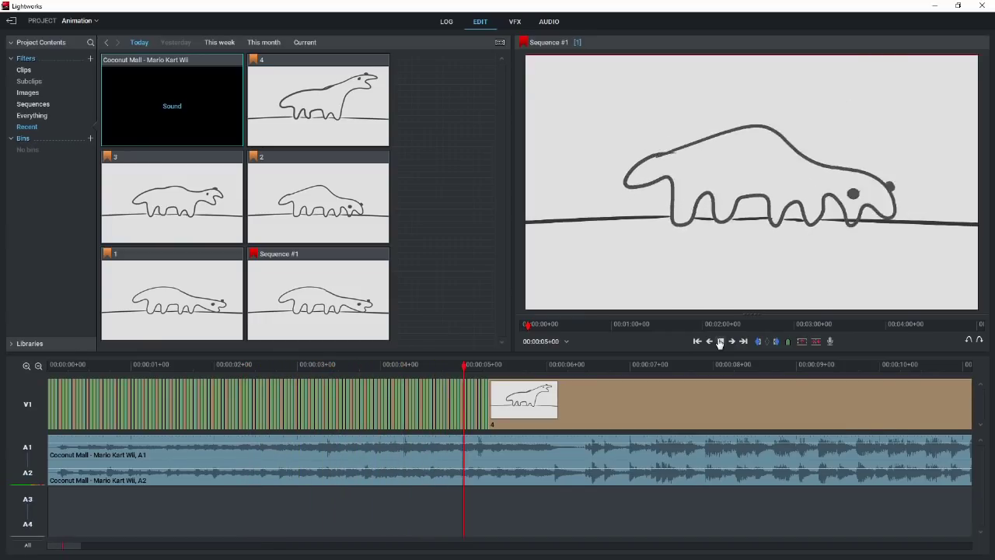
click(720, 342)
click(720, 341)
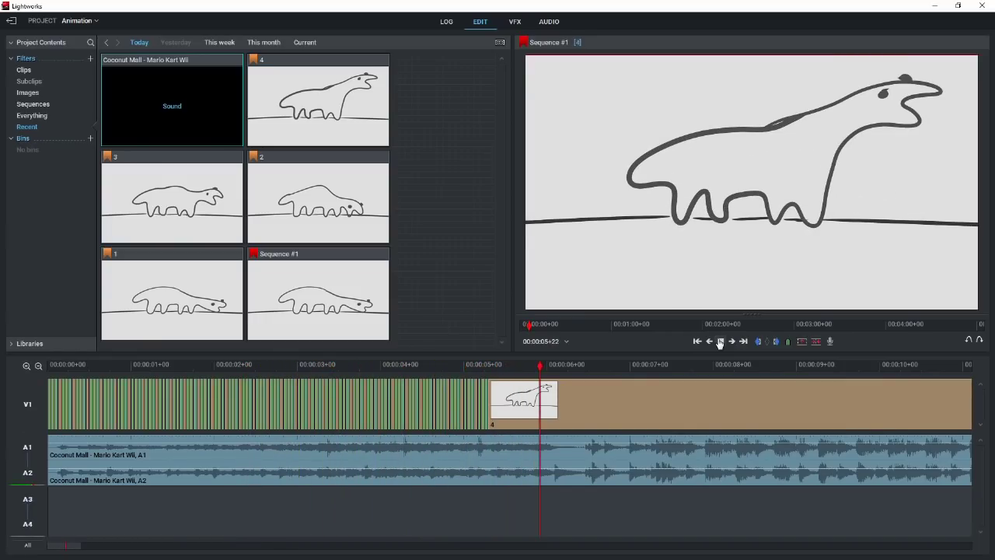
click(720, 342)
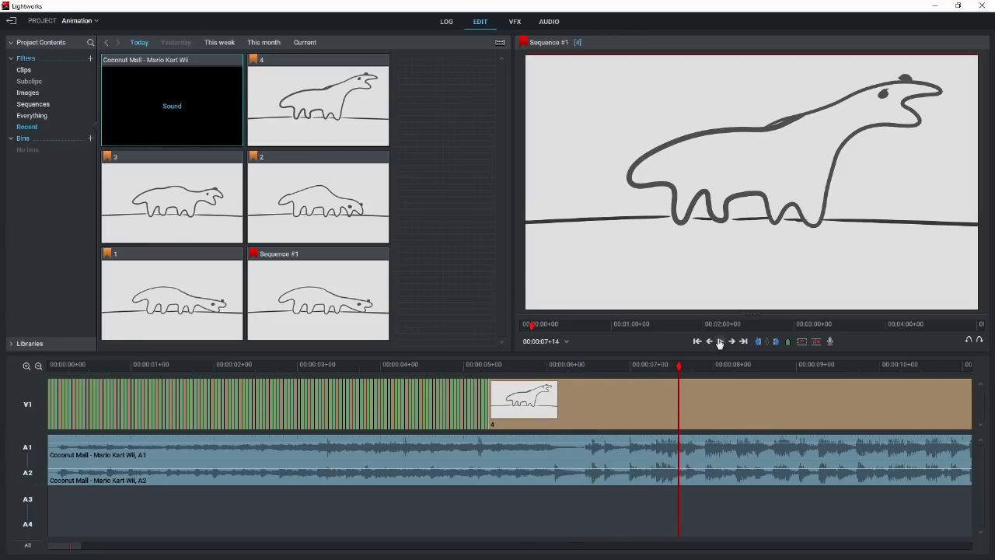
key(c)
click(697, 366)
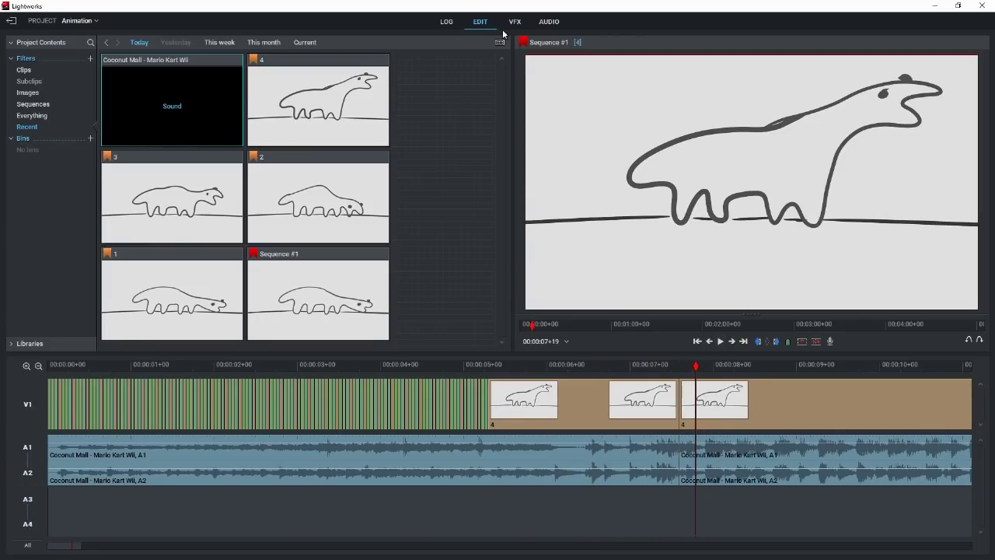
View the VFX colour correction workspace, return to editing and move the playhead to the start
click(513, 21)
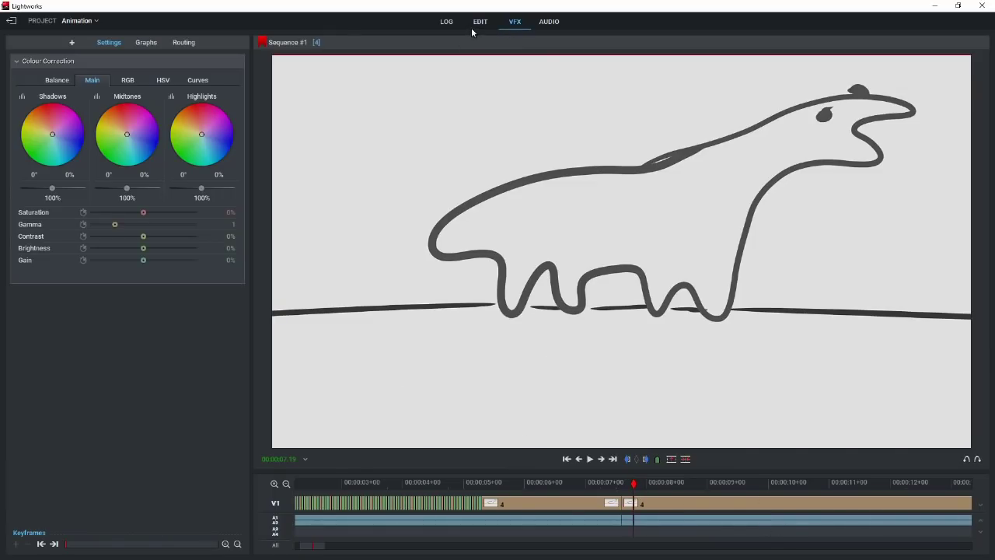
click(488, 17)
click(281, 365)
drag(267, 364, 49, 387)
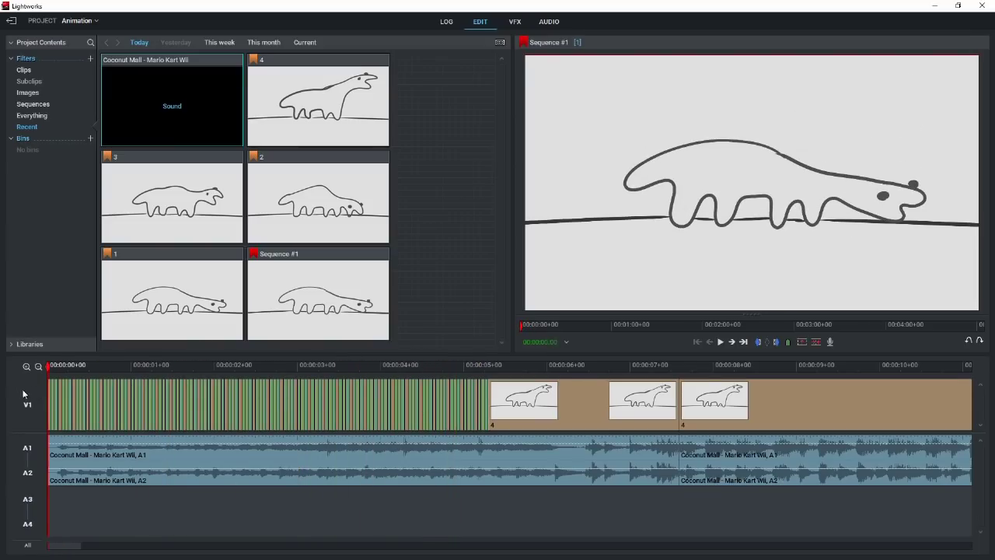
Remove the music and the trailing image 4 clips beyond the looped frames and return the playhead to the start
drag(672, 433, 472, 234)
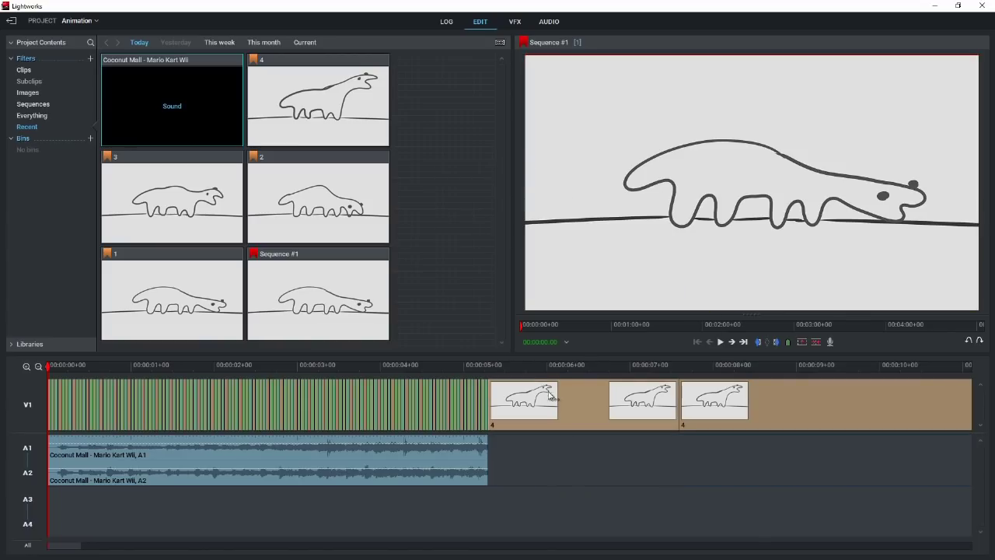
drag(549, 394, 456, 187)
drag(813, 398, 411, 259)
right_click(537, 423)
click(581, 440)
click(571, 440)
click(567, 428)
mouse_move(552, 379)
mouse_down()
mouse_move(91, 373)
mouse_move(972, 367)
mouse_move(731, 360)
mouse_move(832, 387)
mouse_move(75, 395)
mouse_move(267, 397)
mouse_move(644, 459)
mouse_up()
click(524, 456)
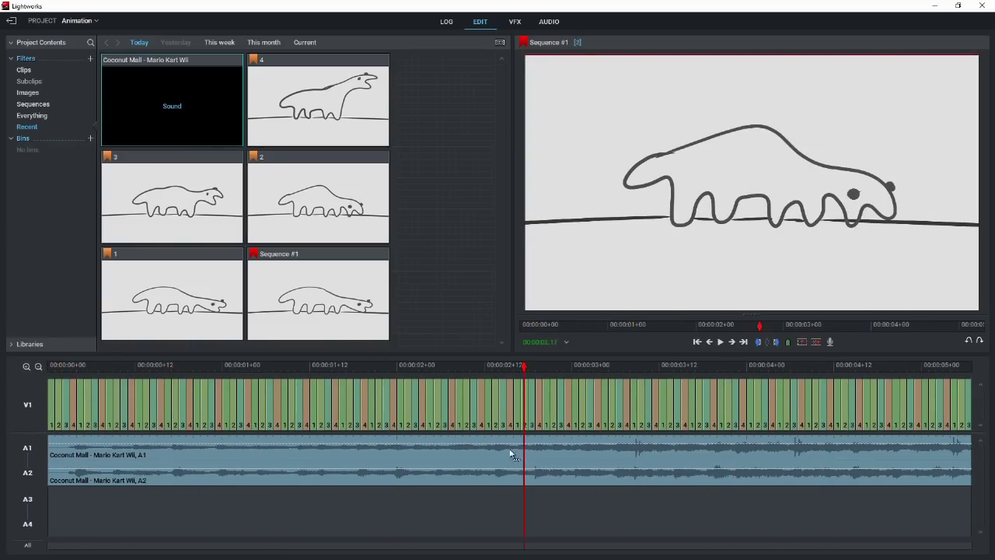
key(Home)
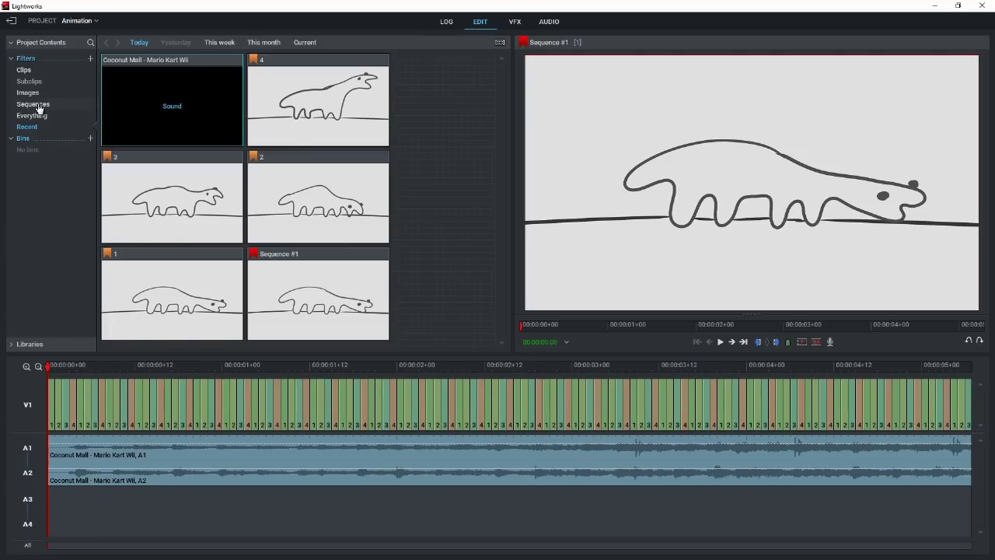
Export Sequence #1 as H.264/MP4 (Free) at 24 fps and 720p to the Documents folder and close the tasks log
click(38, 104)
right_click(171, 124)
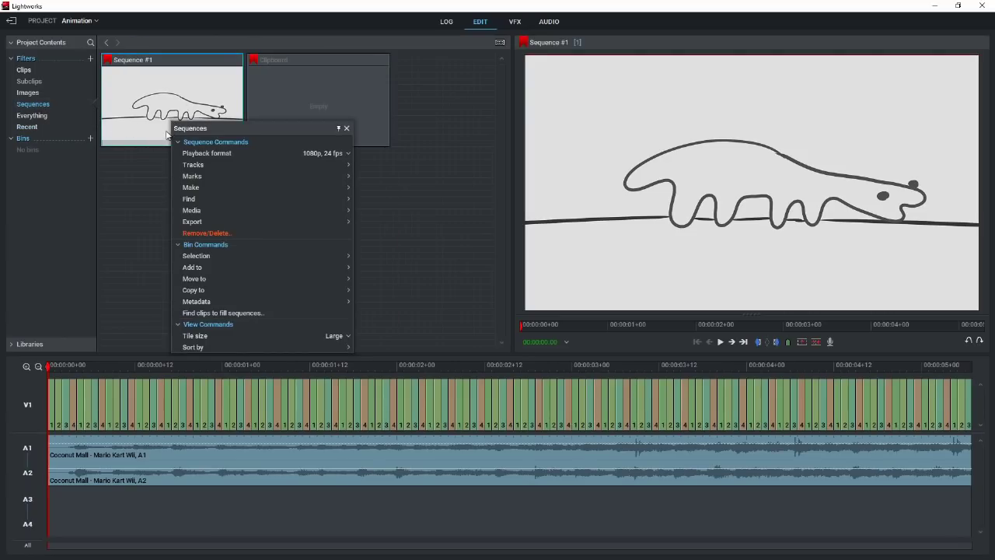
mouse_move(211, 224)
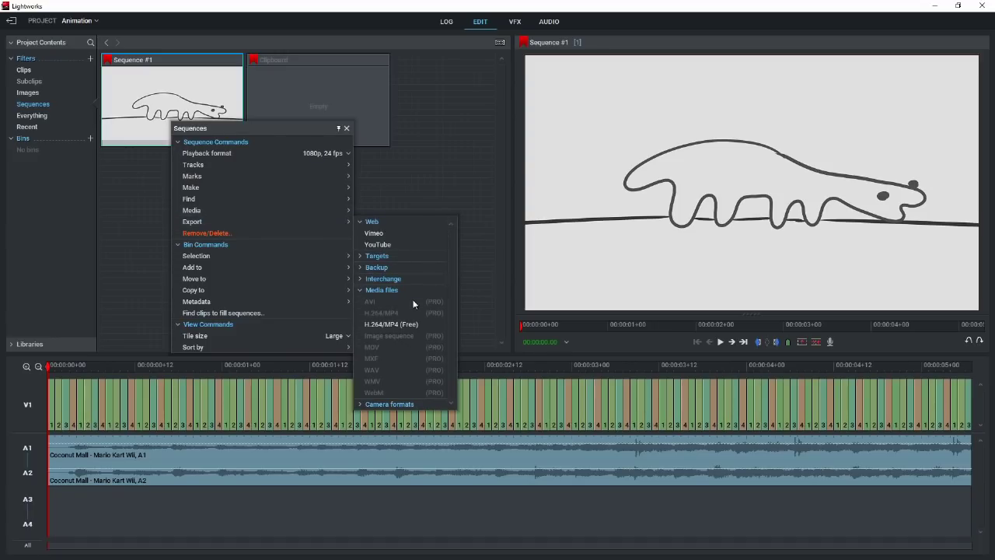
click(377, 327)
click(241, 90)
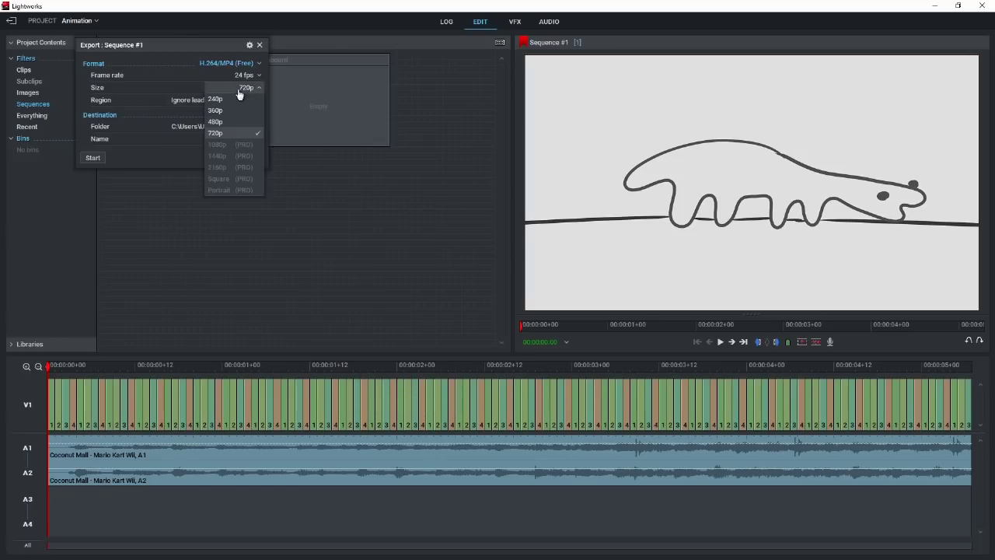
click(239, 90)
click(90, 159)
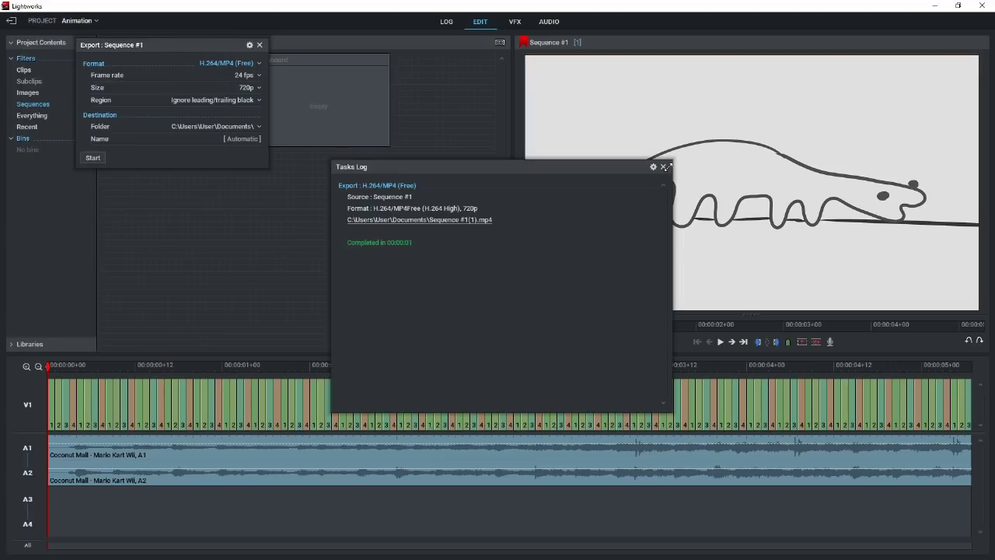
click(665, 167)
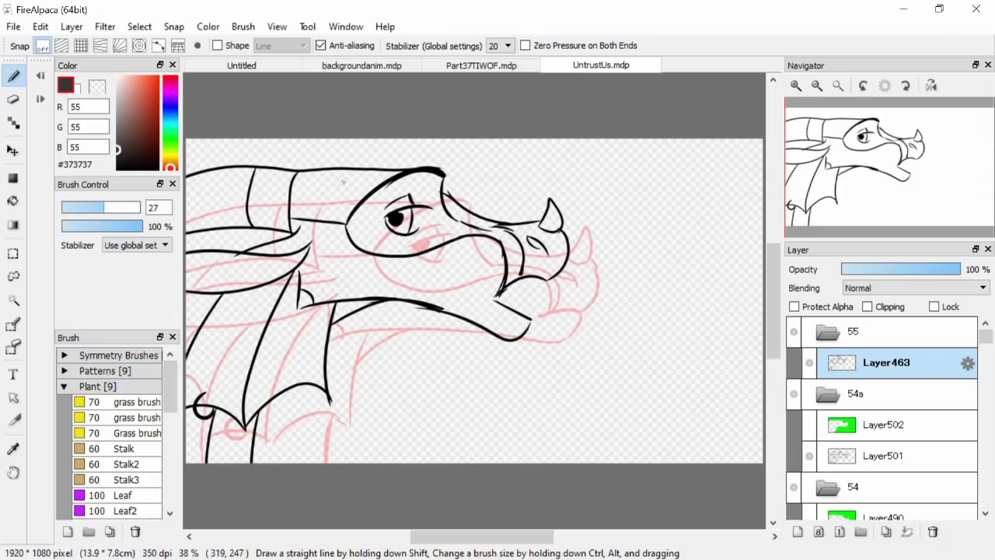
Look through the open FireAlpaca documents, starting with UntrustUs.mdp, and switch to the Untitled animation
scroll(328, 335, down, 2)
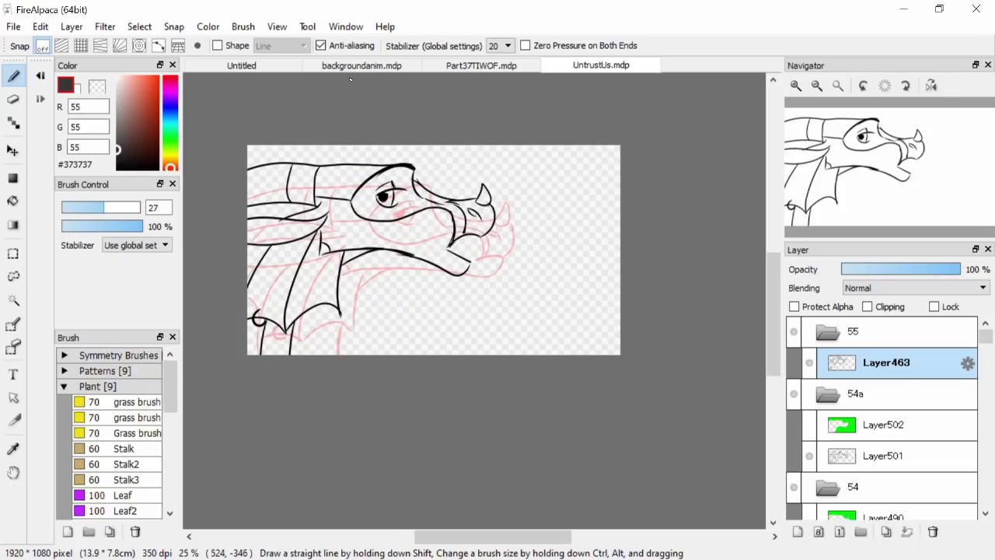
click(400, 65)
click(450, 65)
click(241, 66)
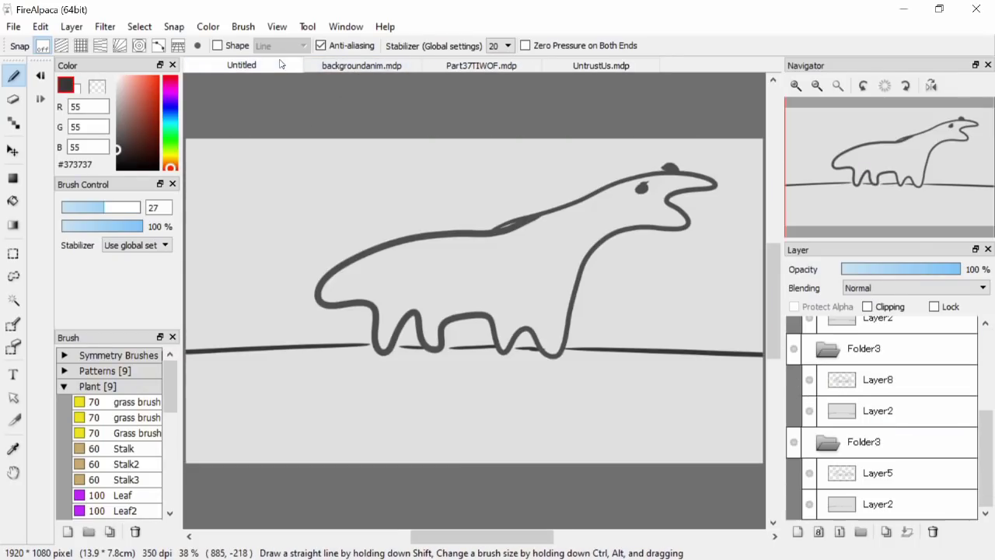
Examine the lowest Folder3 frame by selecting the folder and its Layer5 drawing and Layer2 background in turn
click(887, 470)
click(875, 506)
click(884, 470)
click(881, 412)
click(879, 445)
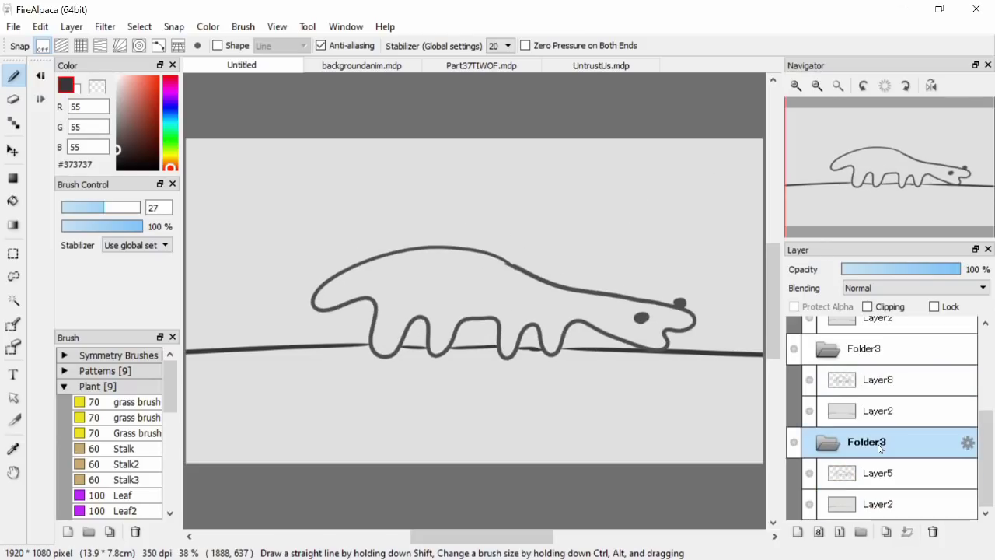
click(879, 502)
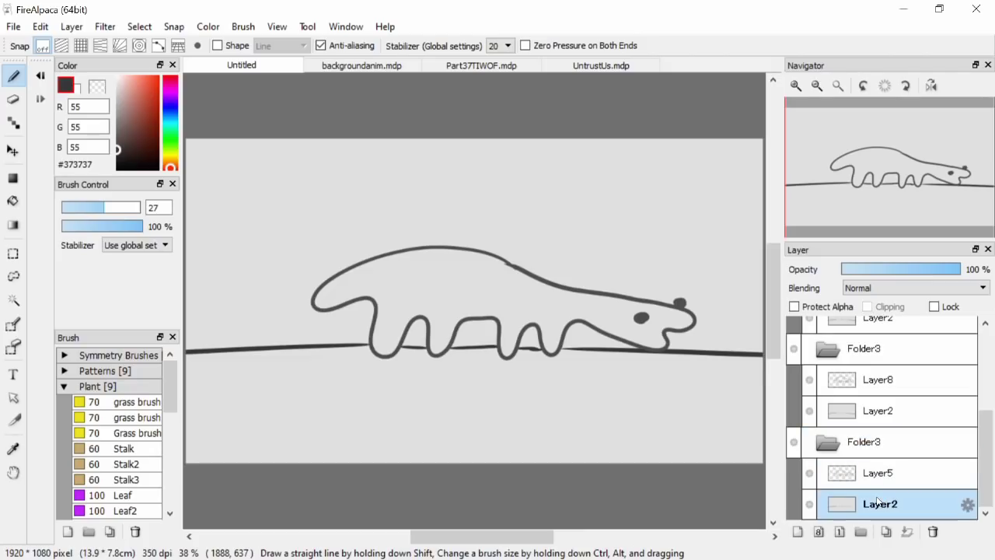
click(816, 481)
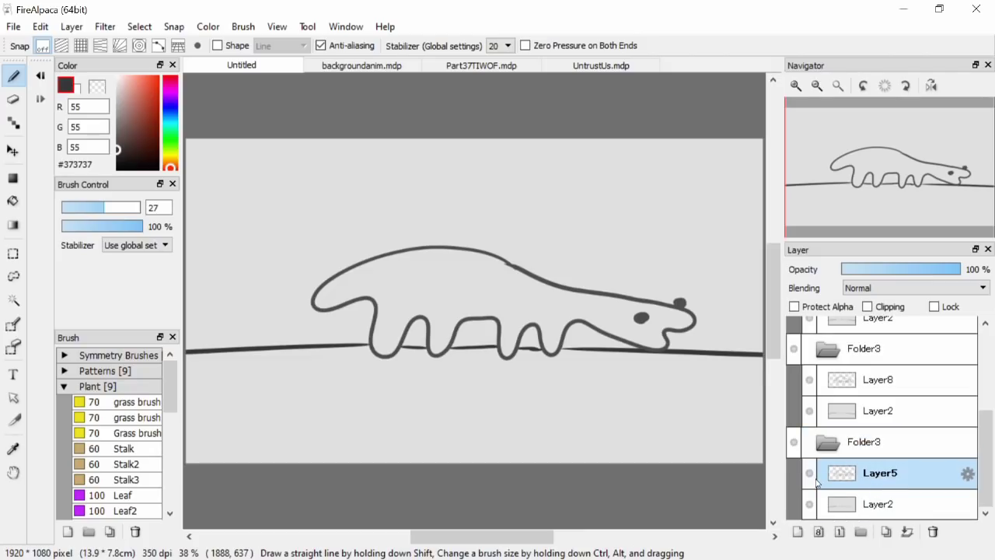
click(889, 506)
click(906, 466)
Select Layer14 in the topmost Folder3 frame, preview the animation at 60 fps and close the preview
scroll(883, 453, up, 2)
scroll(884, 451, up, 2)
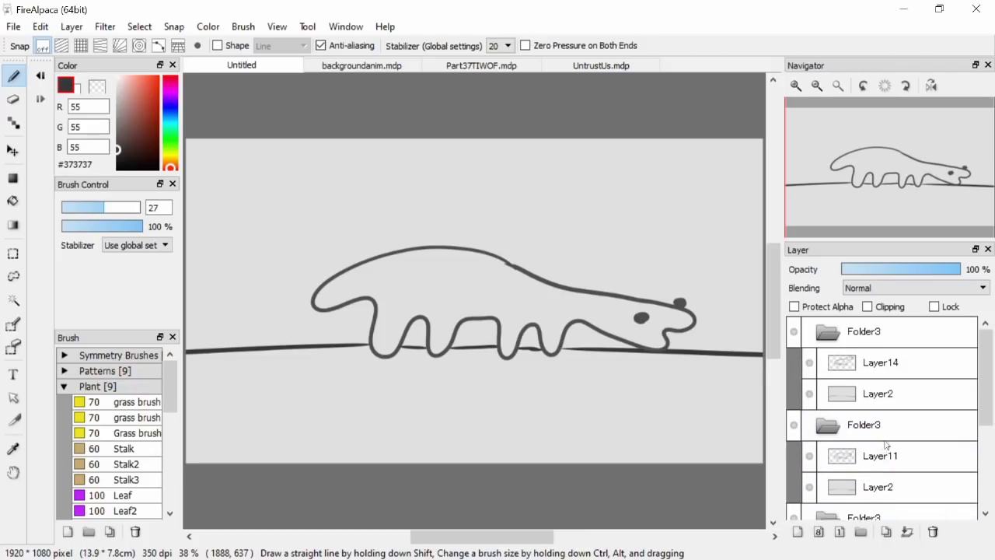
click(878, 364)
click(876, 466)
click(874, 374)
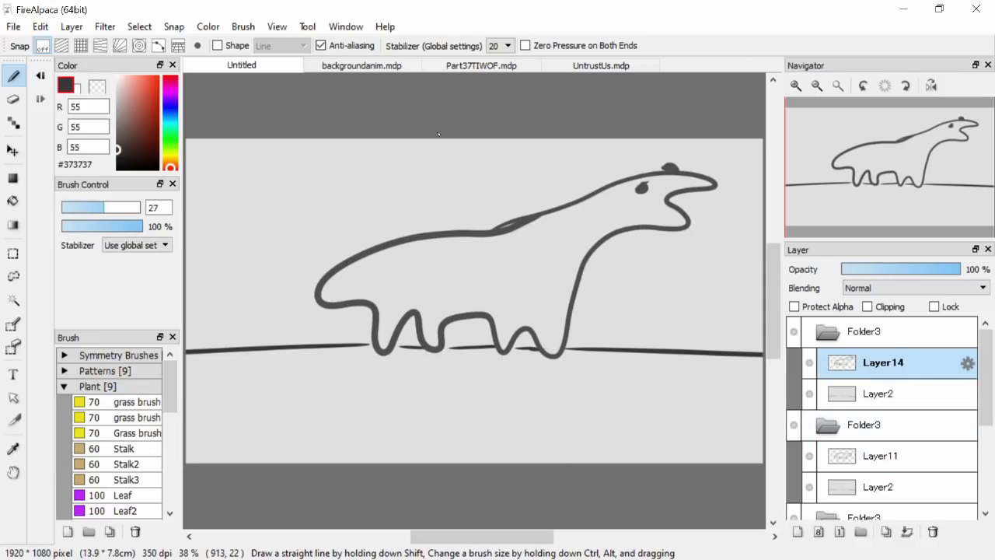
click(277, 26)
click(288, 542)
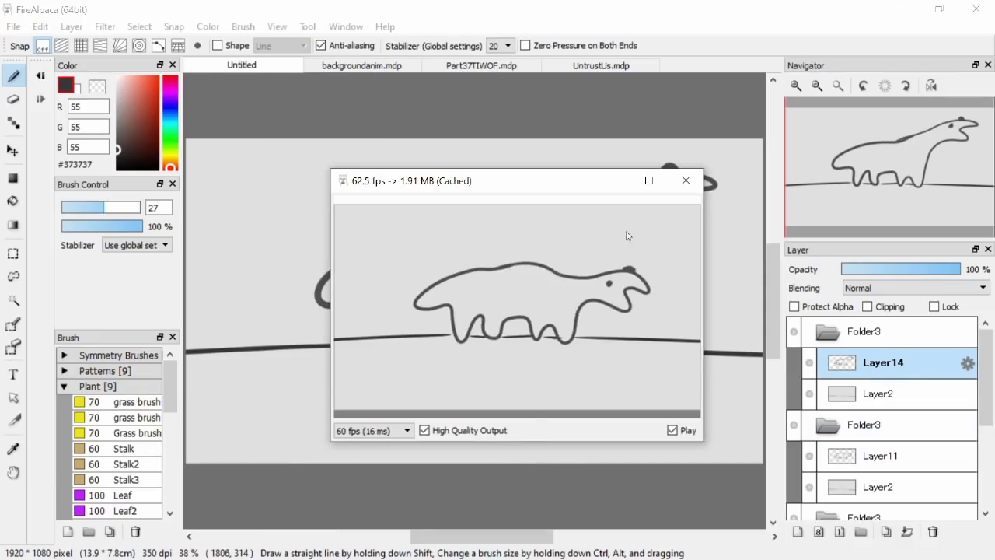
click(684, 179)
Select the lowest Folder3 frame, view the exported images in Pictures > Animation through the image export dialog, and cancel the export
scroll(599, 276, up, 4)
scroll(603, 343, down, 5)
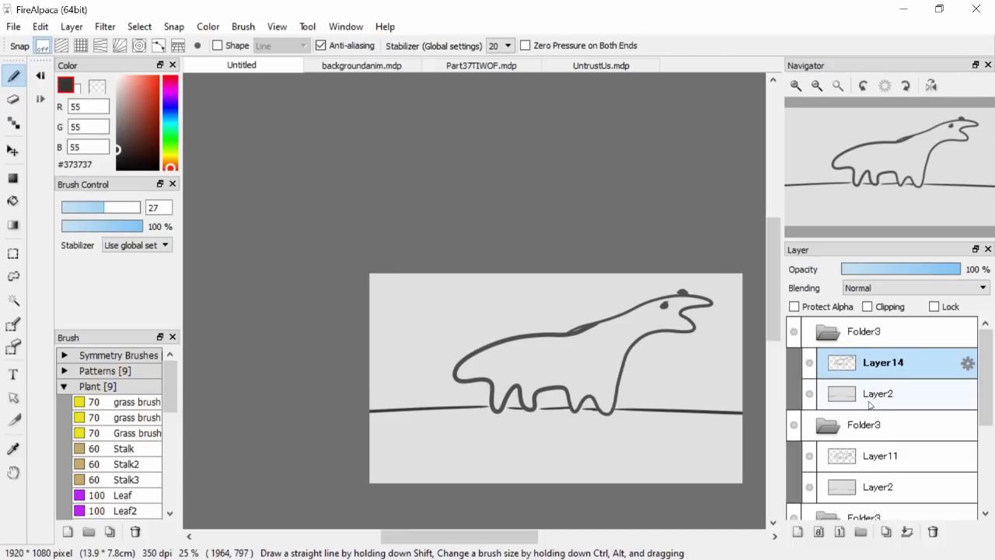
scroll(855, 435, down, 3)
click(867, 441)
click(13, 27)
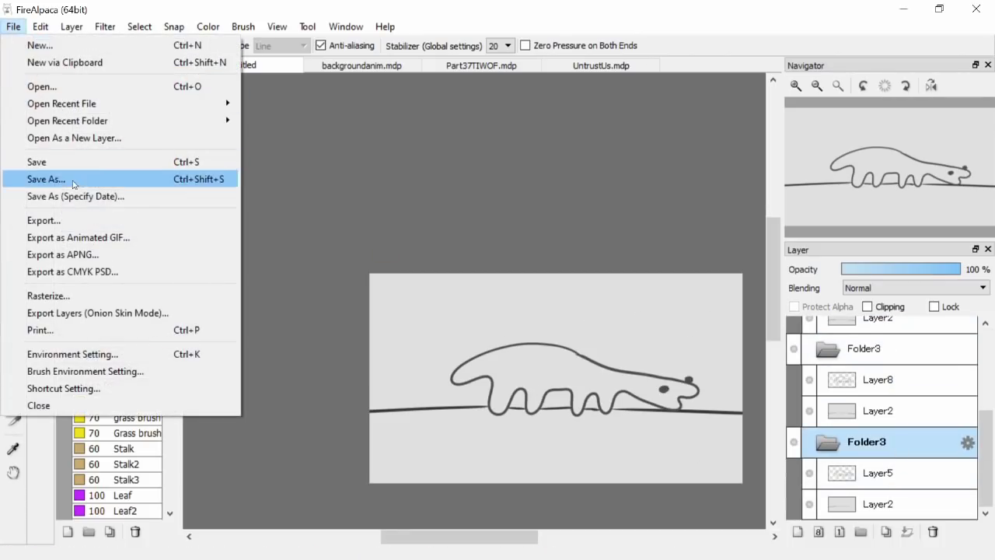
click(35, 218)
click(500, 360)
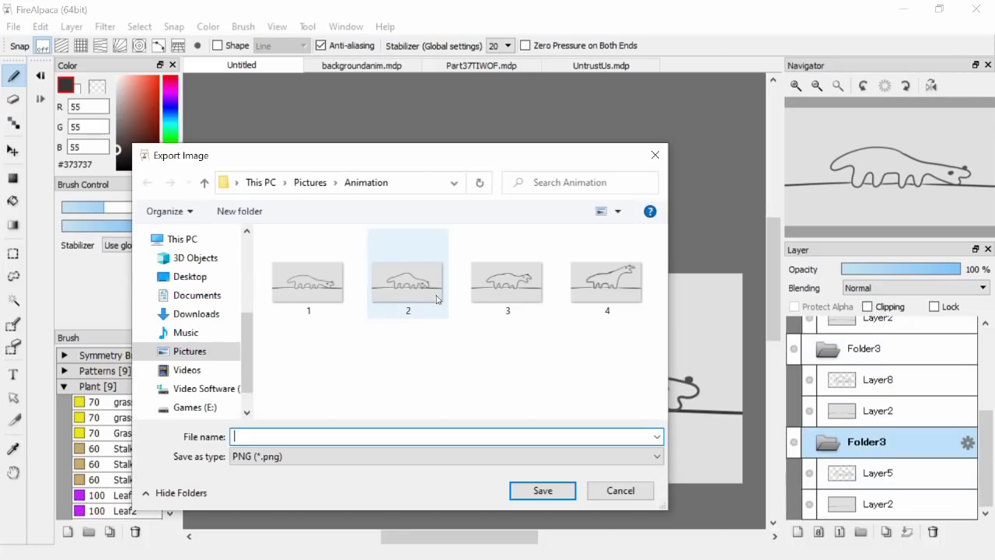
click(190, 351)
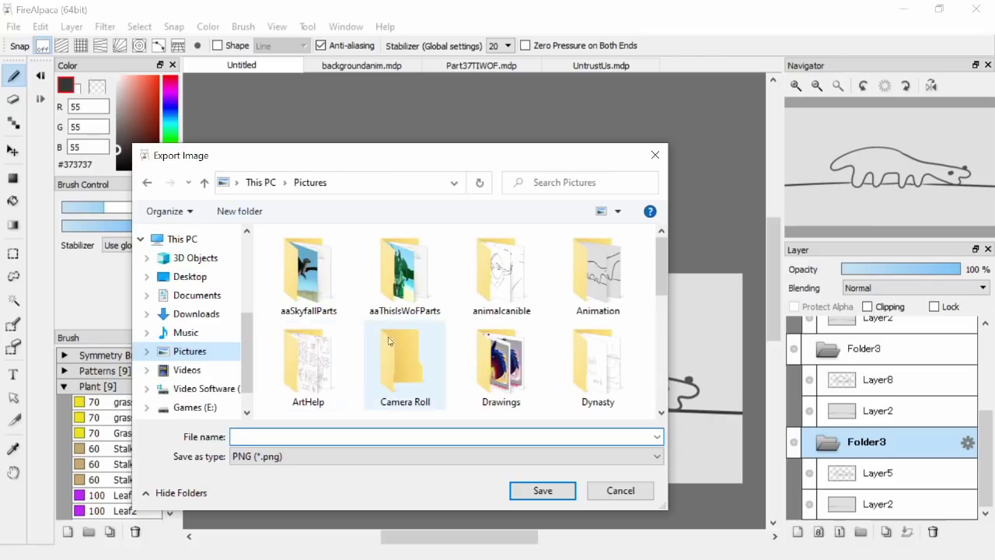
double_click(598, 273)
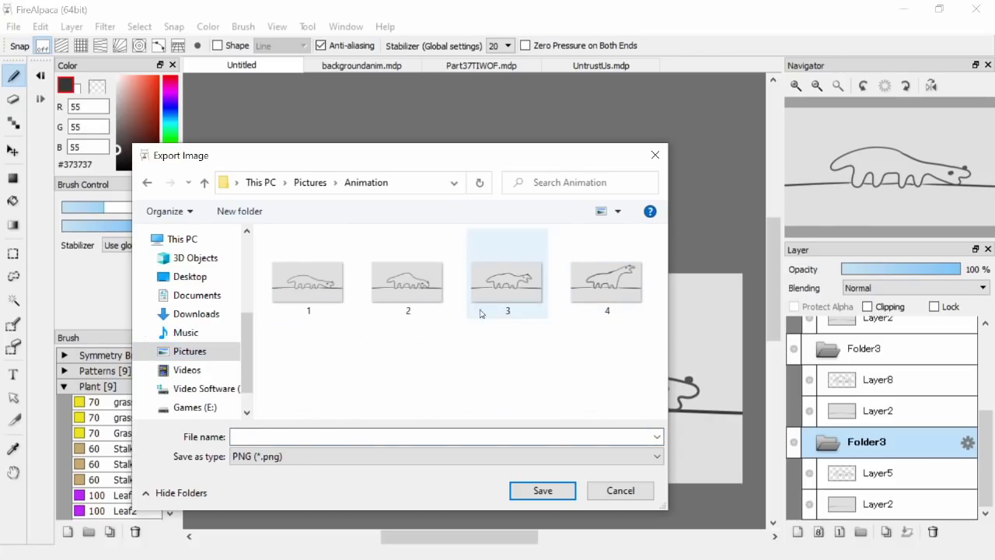
click(655, 155)
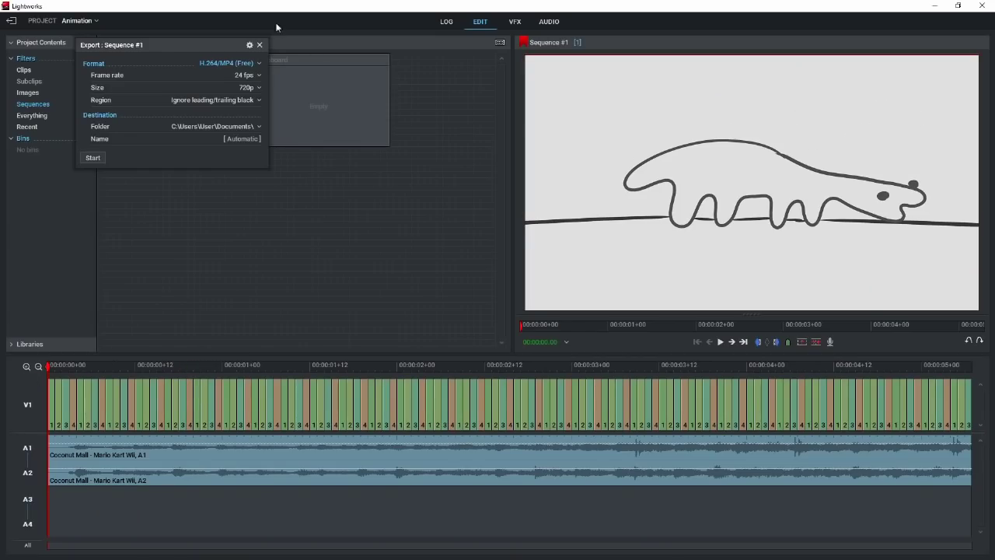
In Lightworks, close the Sequence #1 export settings, play the sequence with its music and stop playback
click(259, 44)
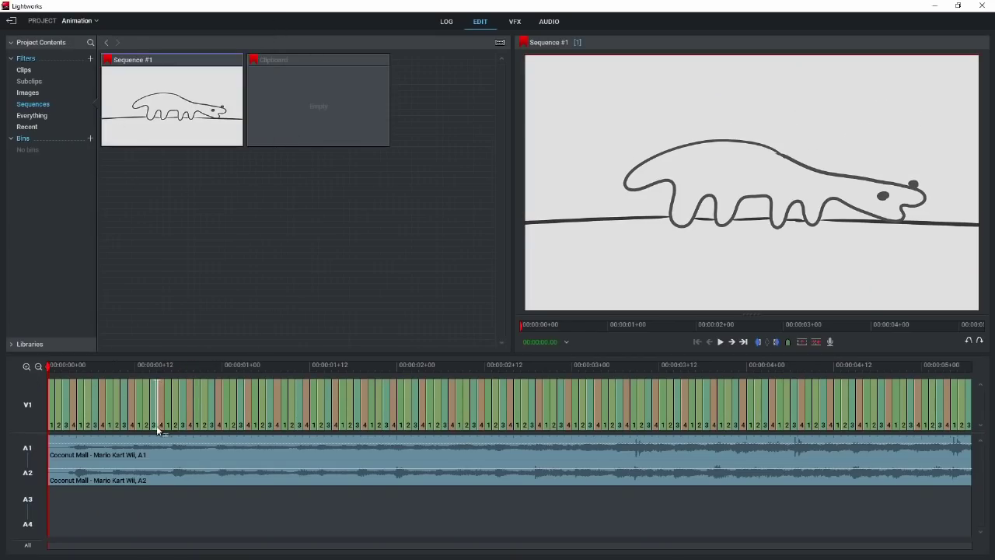
click(720, 342)
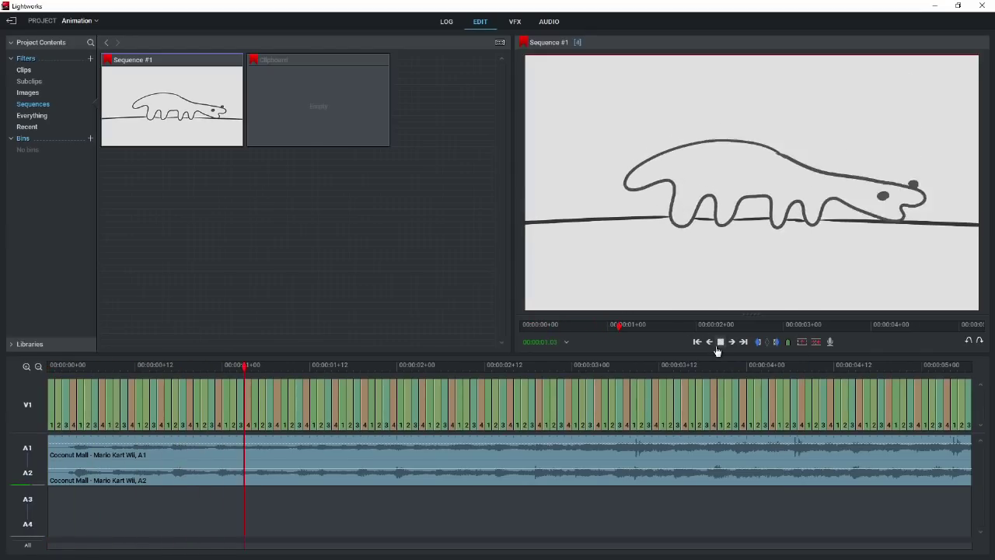
click(718, 349)
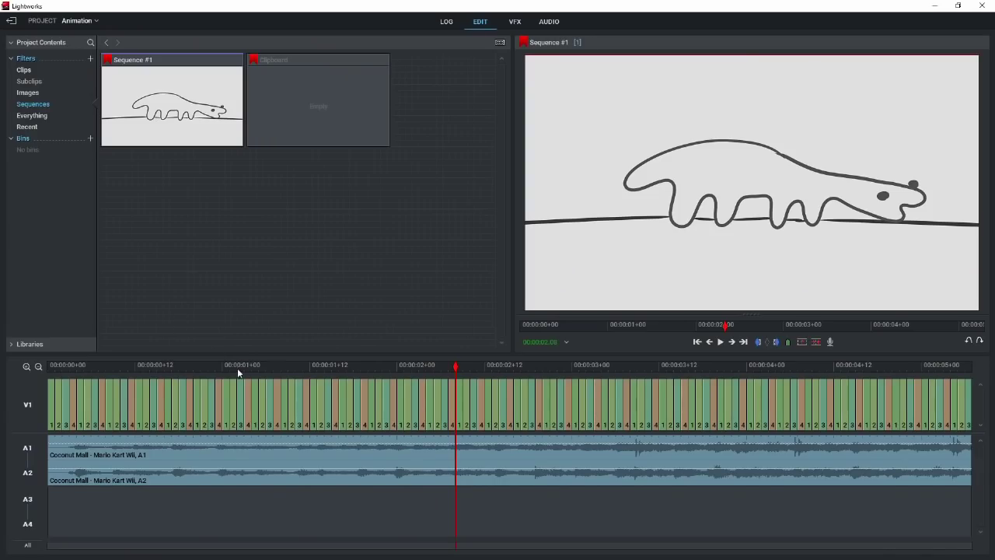
Scrub through the looped frames on the timeline and return the playhead to the start of the sequence
click(220, 368)
click(319, 406)
drag(319, 406, 394, 406)
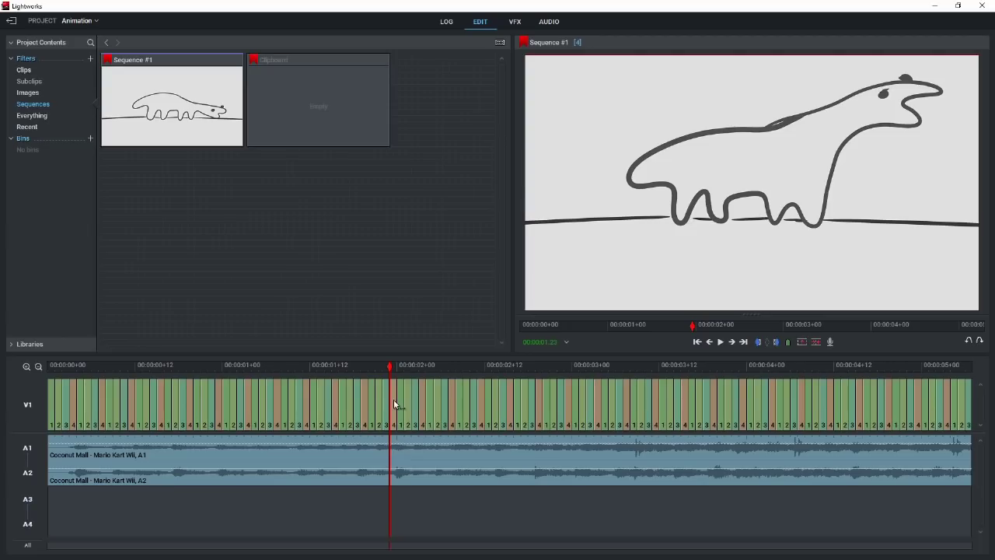
drag(398, 367, 106, 425)
drag(131, 382, 47, 374)
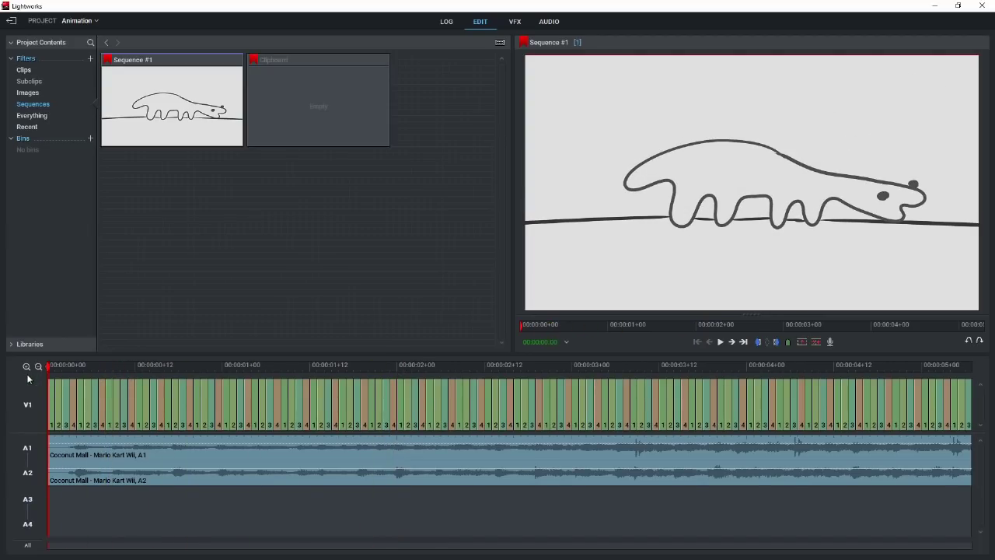